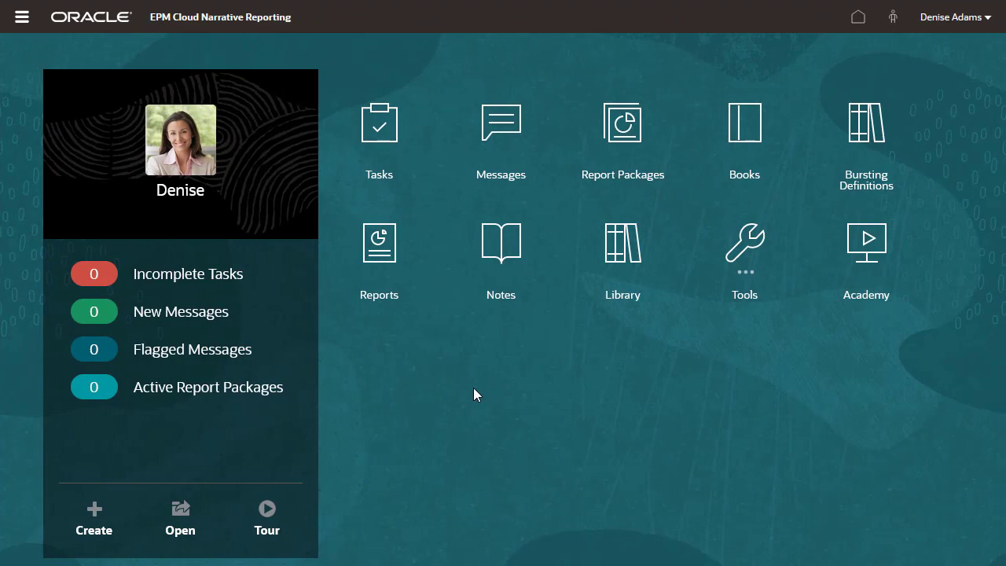
Start a new report package named 'PDF Report Package' with PDF as its report type.
left_click(96, 517)
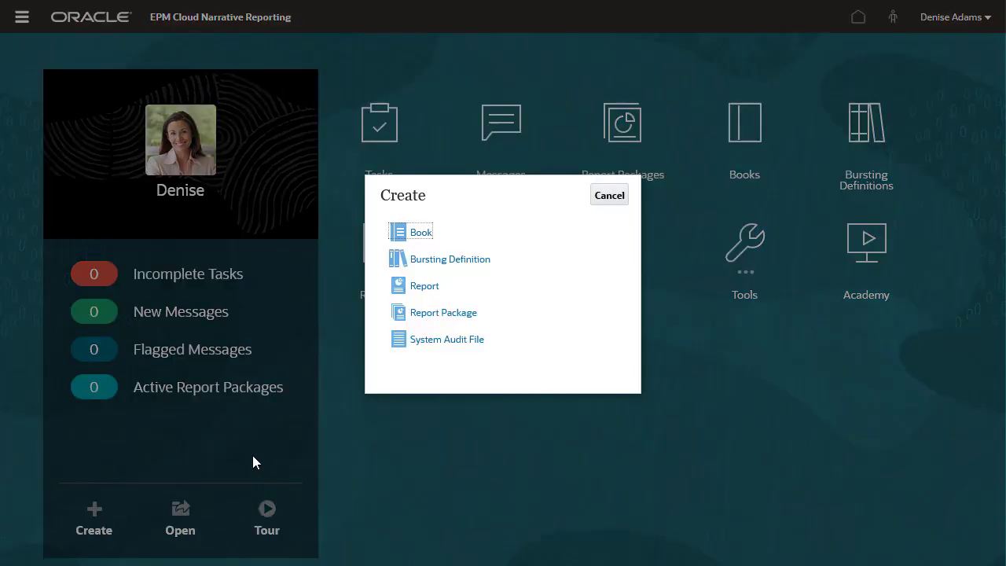
left_click(432, 314)
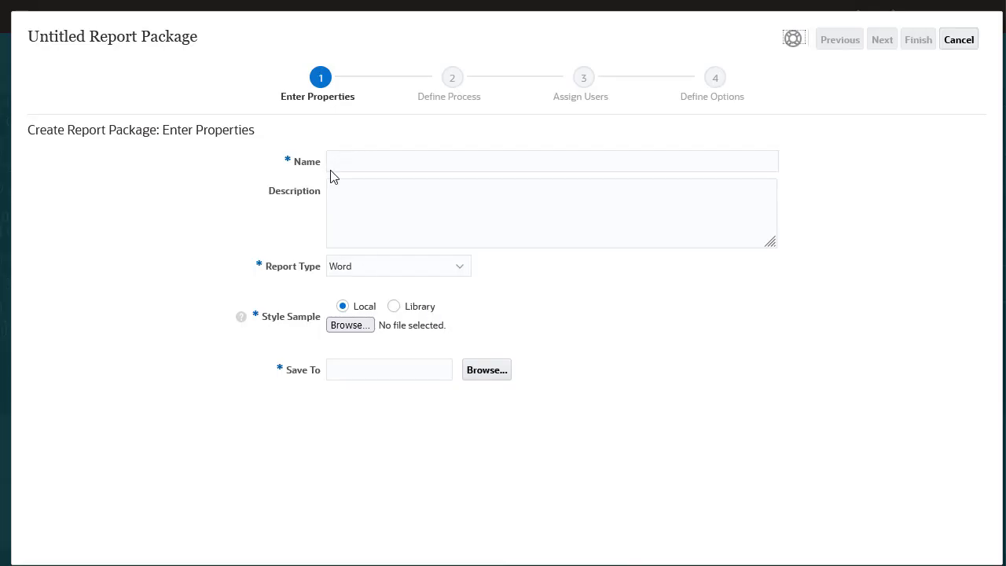
left_click(338, 158)
type("PDF Report Package")
key("Tab")
type("PDF Report Package")
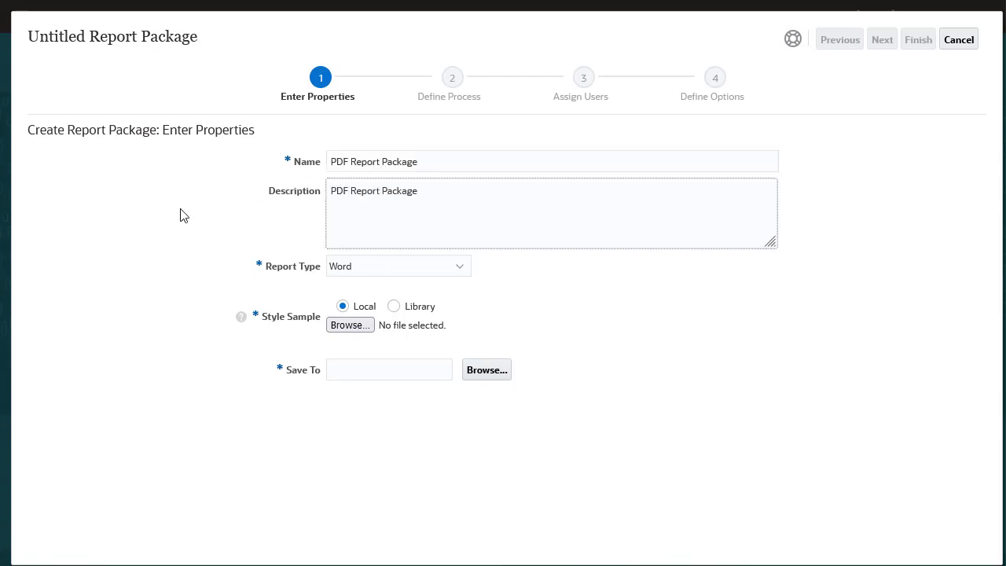
left_click(461, 270)
left_click(459, 316)
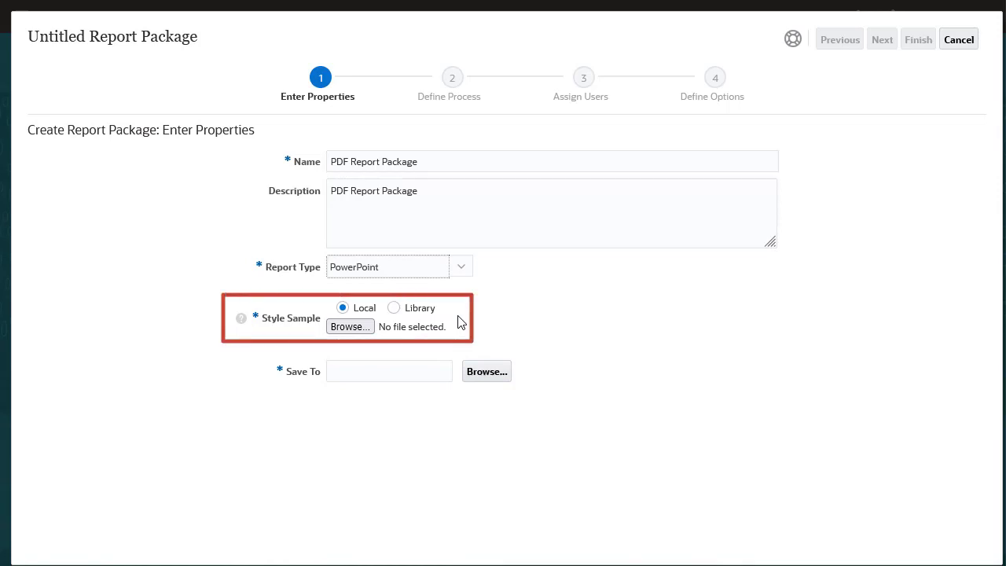
left_click(463, 271)
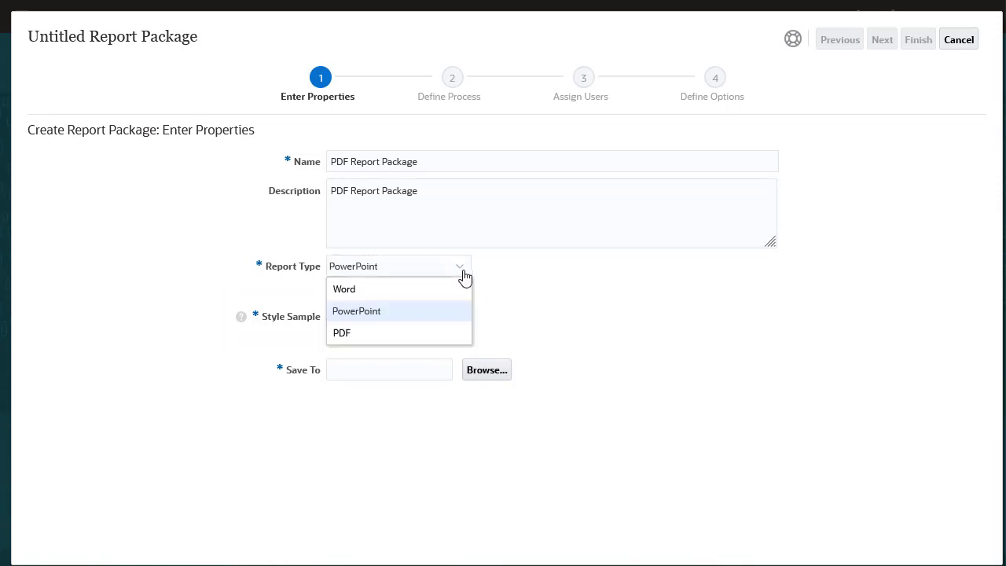
left_click(460, 334)
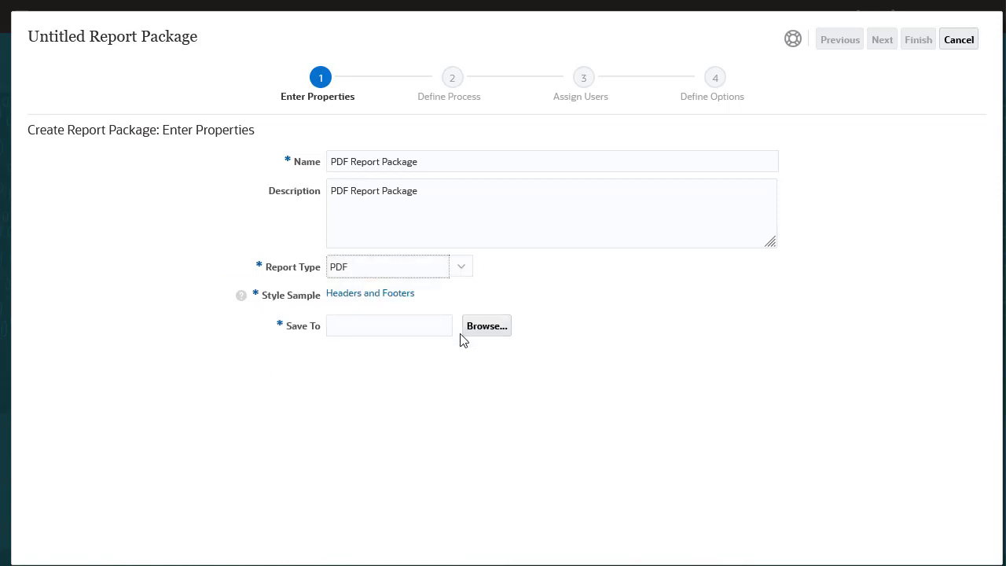
Open Headers and Footers with separate odd/even pages left off, showing the All Pages layout.
left_click(386, 294)
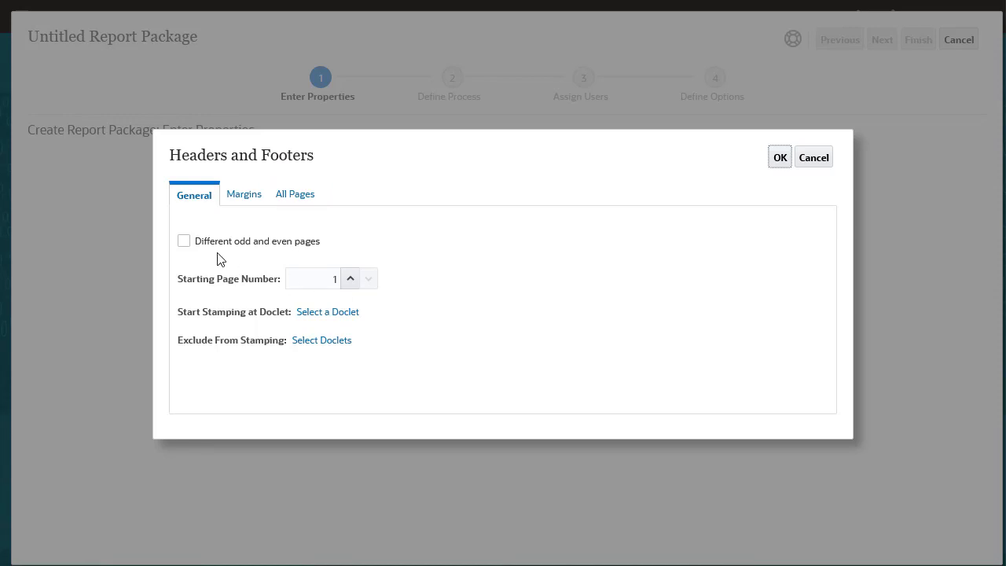
left_click(184, 242)
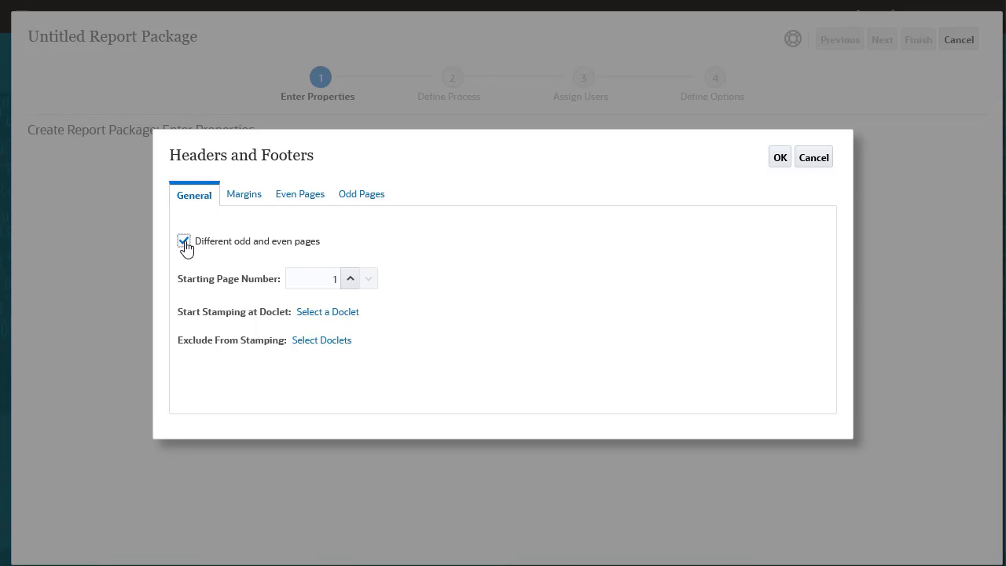
left_click(184, 241)
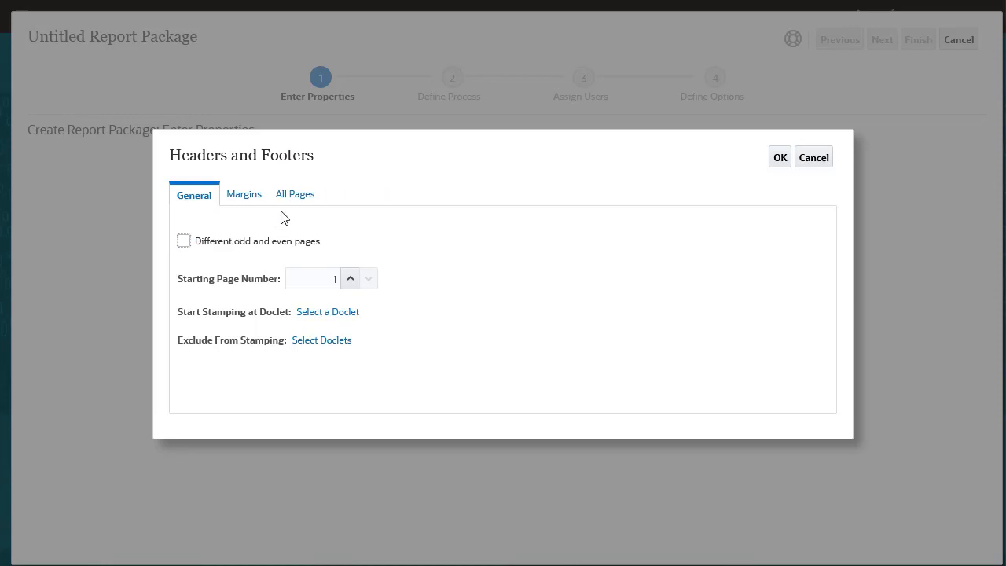
left_click(306, 196)
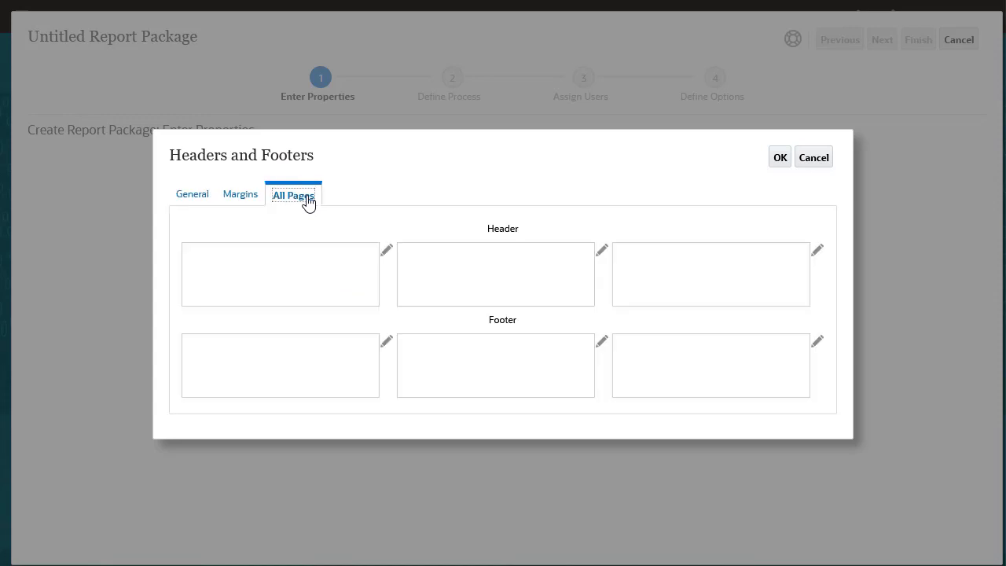
Add a bold 'Quarterly Report' text block to the centre header.
left_click(602, 250)
left_click(340, 306)
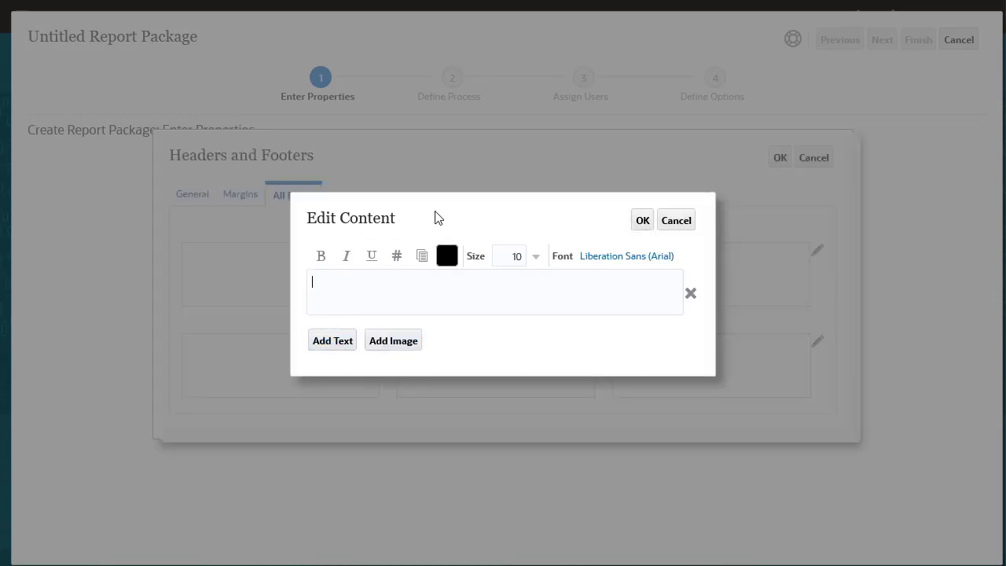
type("Quarterly Report")
left_click_drag(395, 281, 312, 281)
left_click(320, 256)
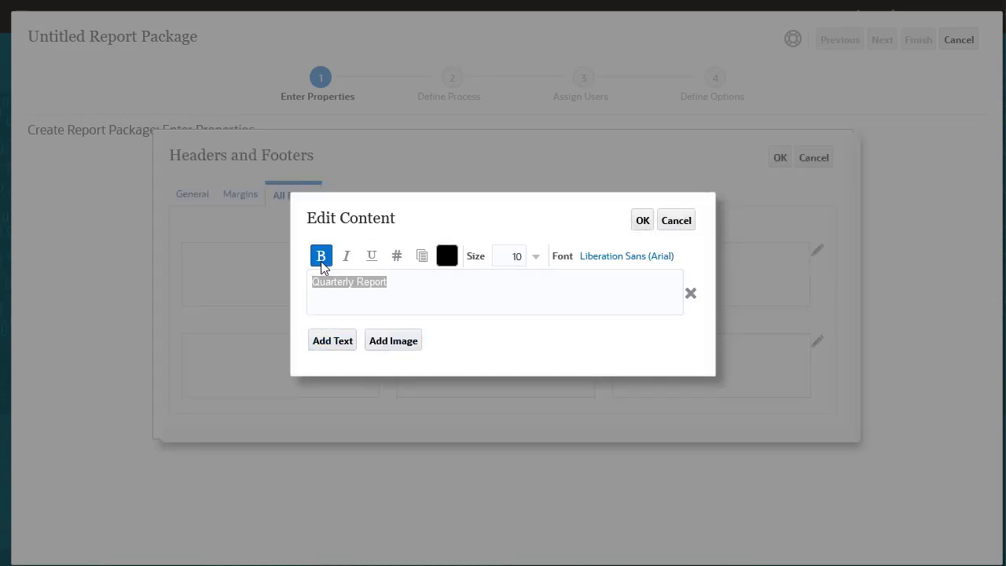
left_click(642, 220)
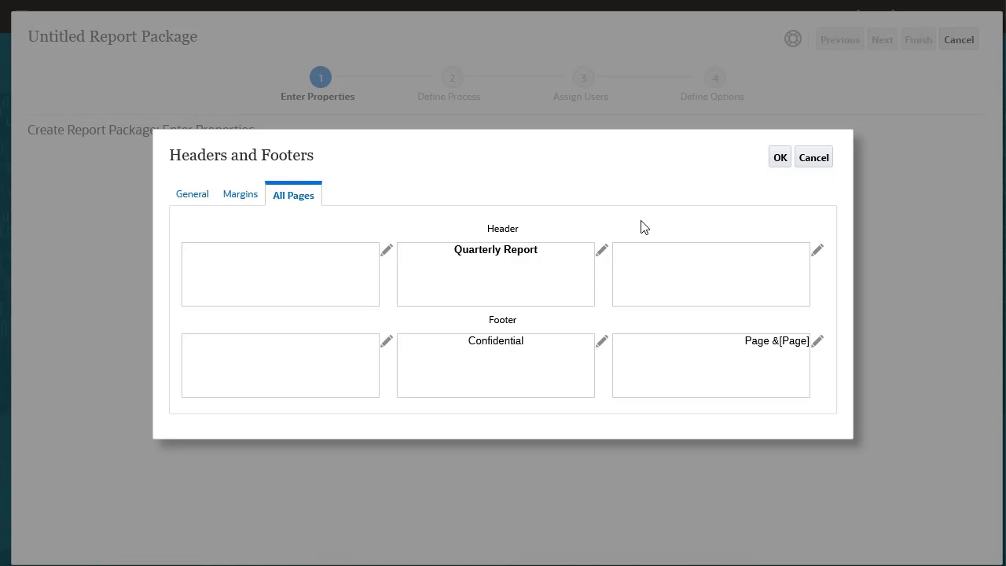
Keep the header settings and save the package into the PDF Report Package library folder.
left_click(777, 159)
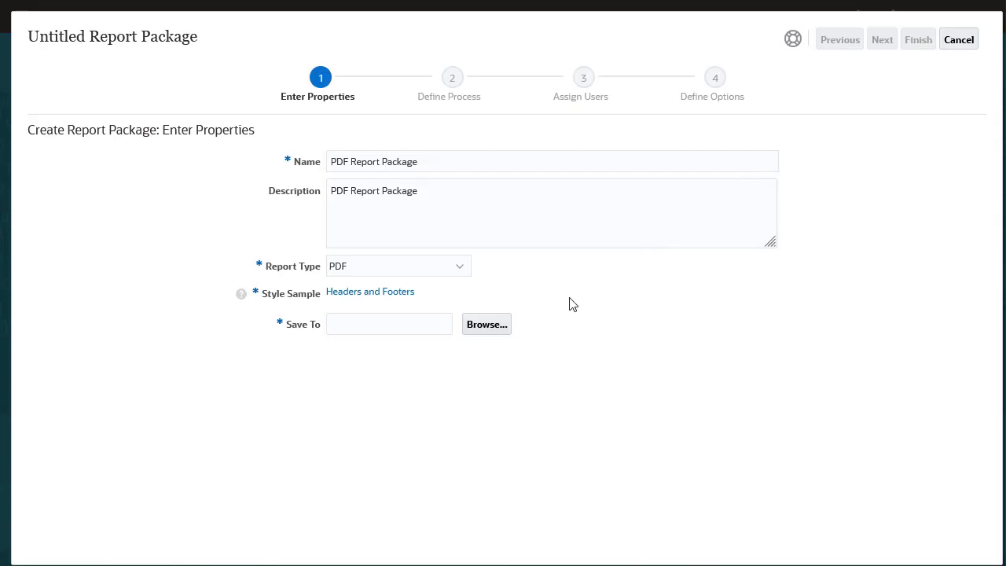
left_click(492, 325)
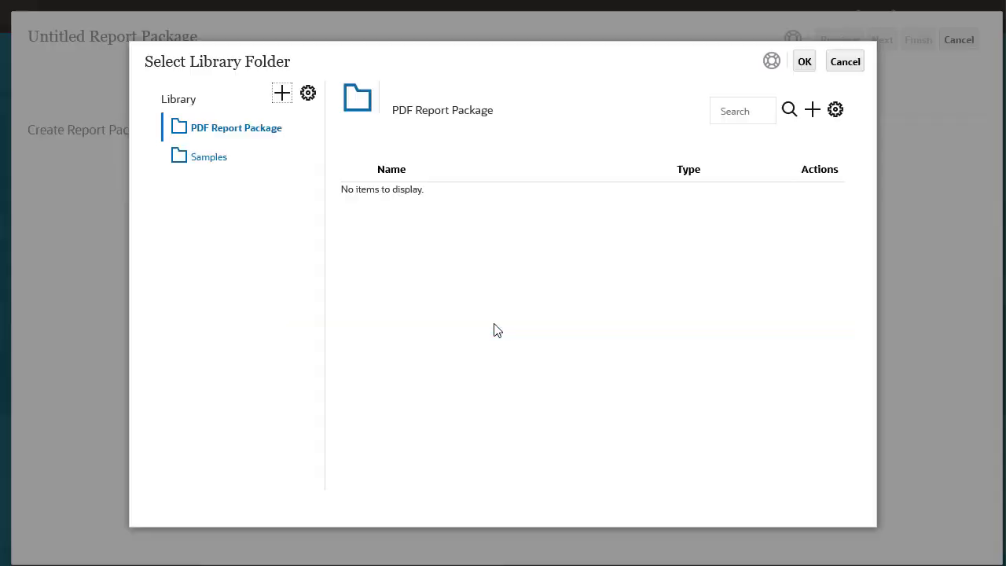
left_click(803, 63)
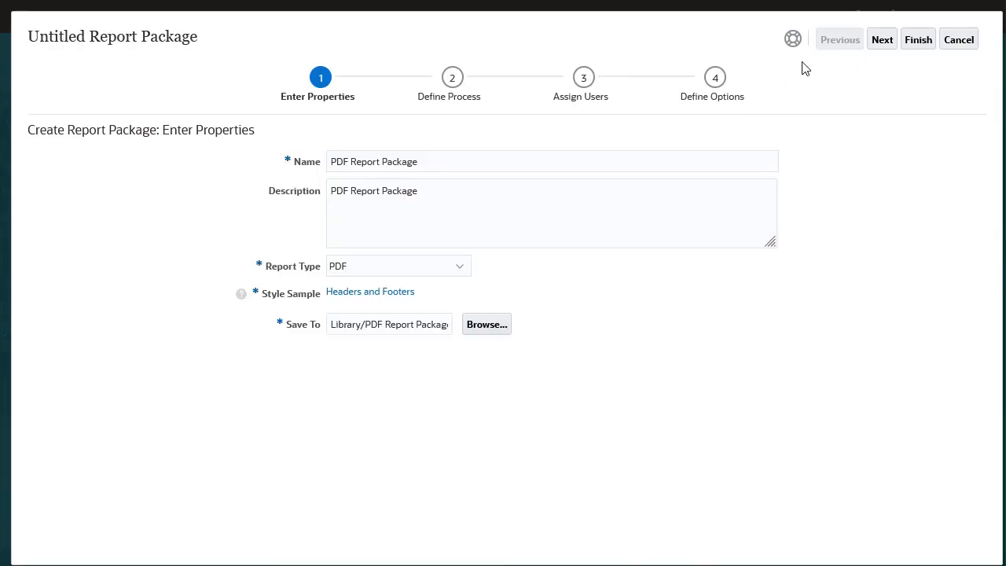
Pass through the review, user assignment and options steps, then finish creating the package.
left_click(881, 43)
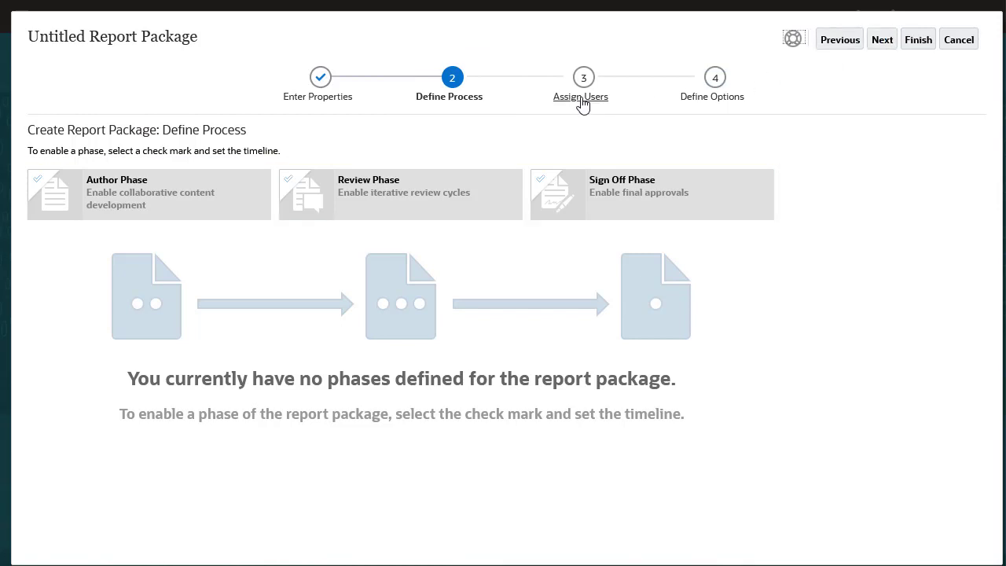
left_click(581, 100)
left_click(714, 103)
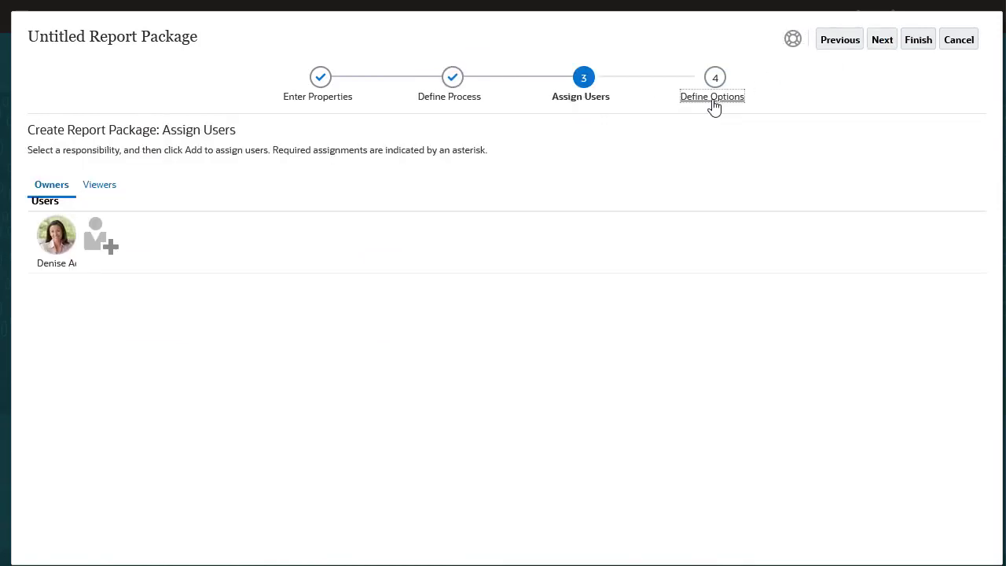
left_click(918, 43)
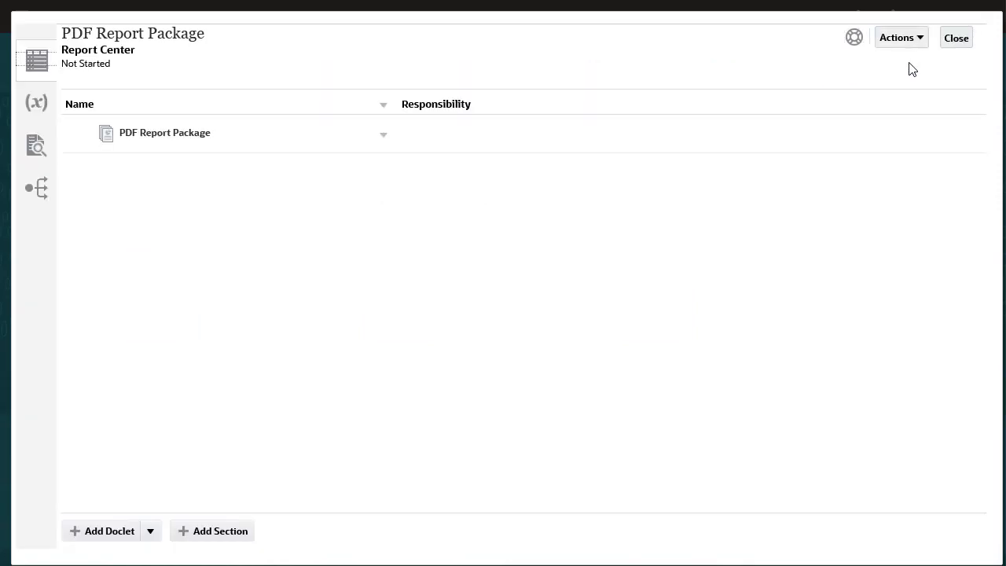
Add a PDF doclet named 'Cover Page' uploaded from Cover Page.pdf, saving and adding another.
left_click(108, 532)
left_click(304, 101)
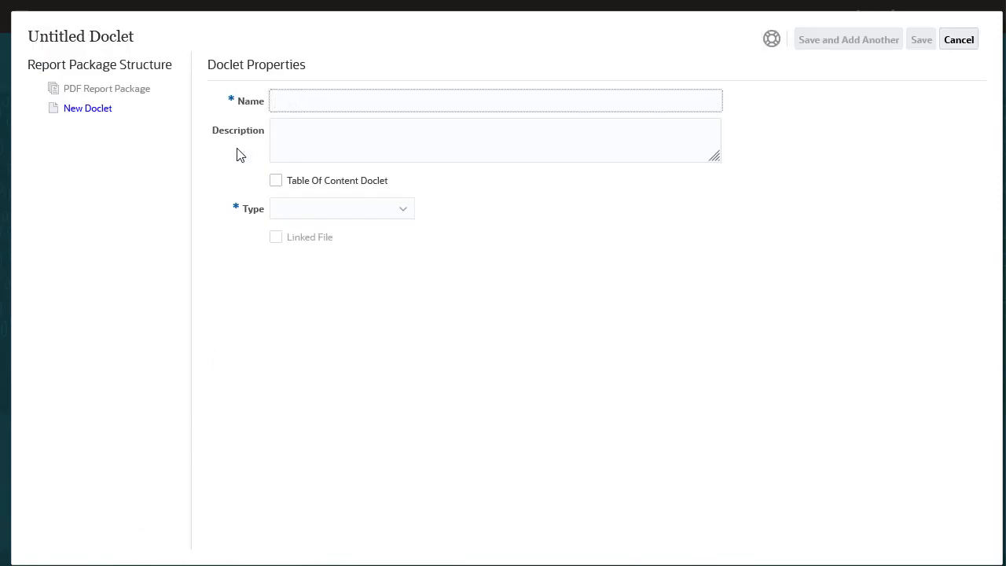
type("Cover Page")
key("Tab")
type("Cover Page")
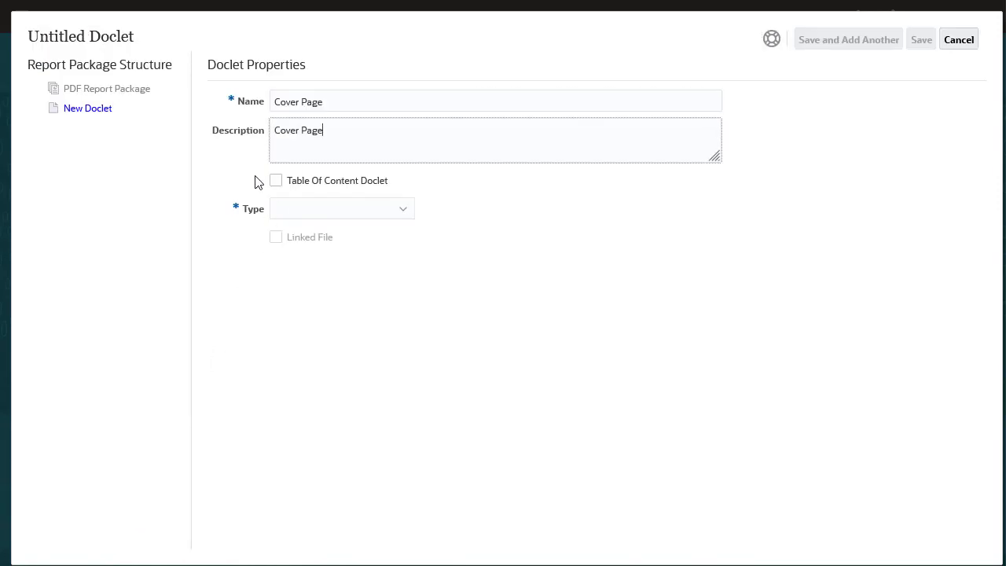
left_click(405, 214)
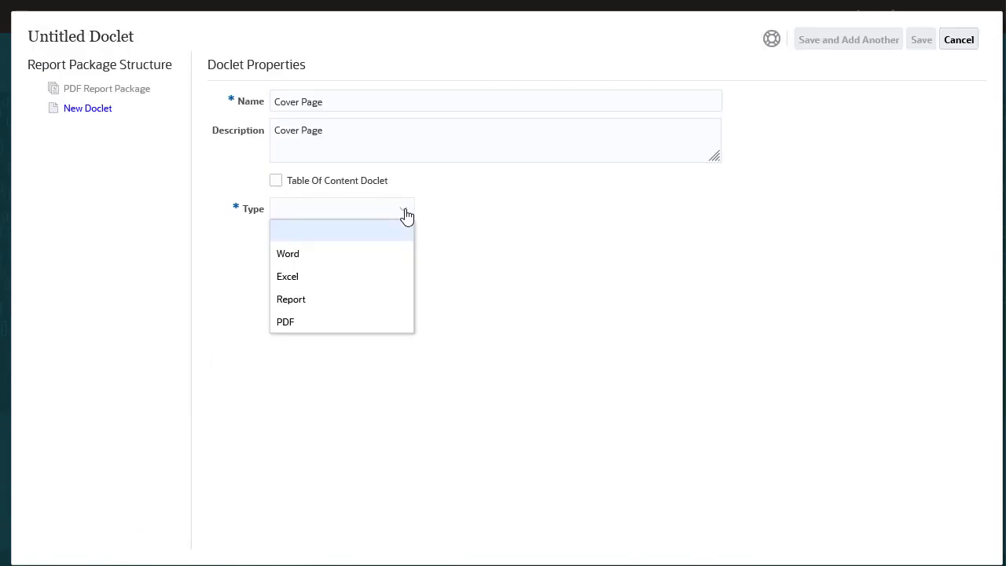
left_click(348, 327)
left_click(293, 261)
left_click(317, 252)
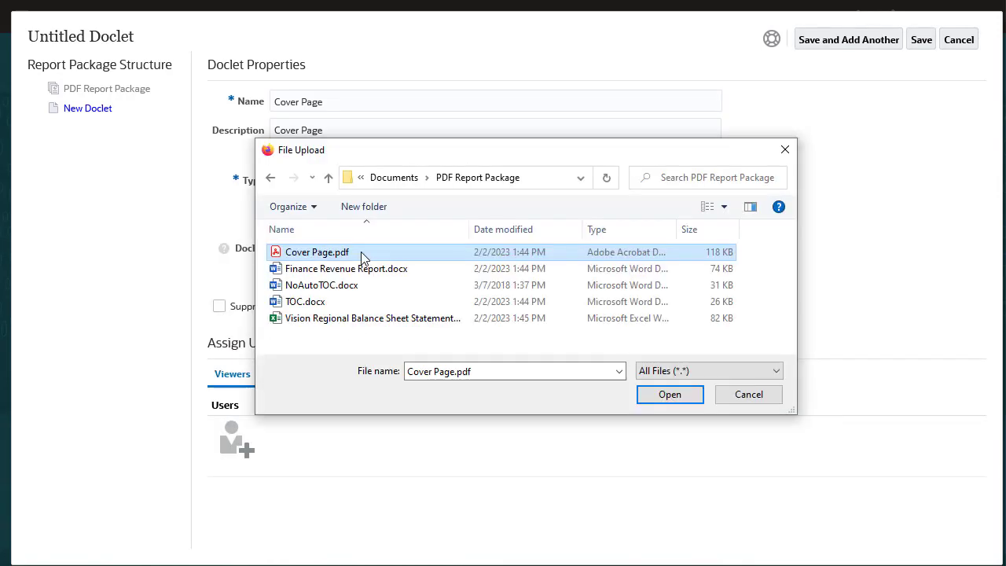
left_click(668, 395)
left_click(847, 45)
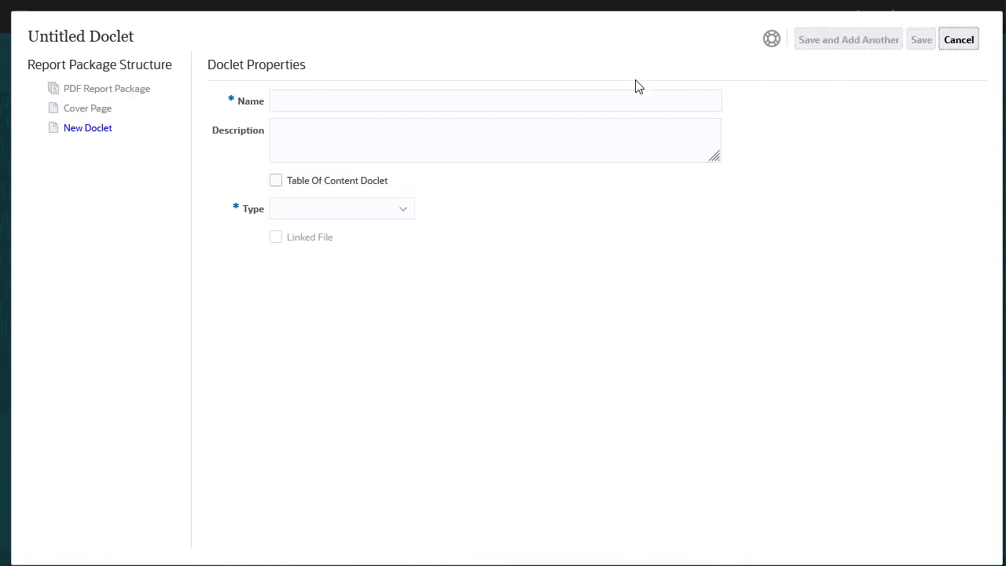
Create a report doclet 'All Segments' sourced from the library's All Segments report, without linking.
left_click(297, 99)
type("All Segments")
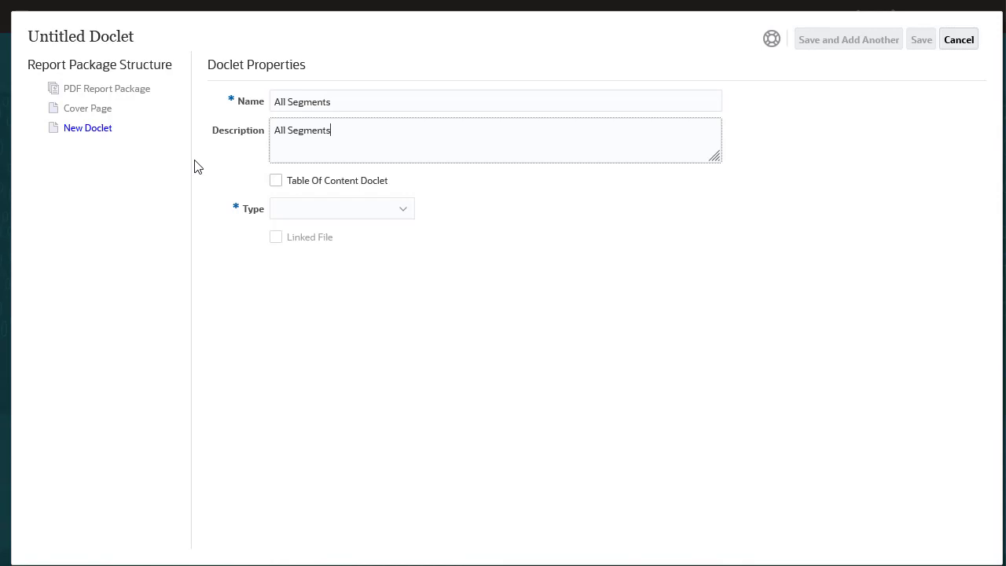
left_click(399, 213)
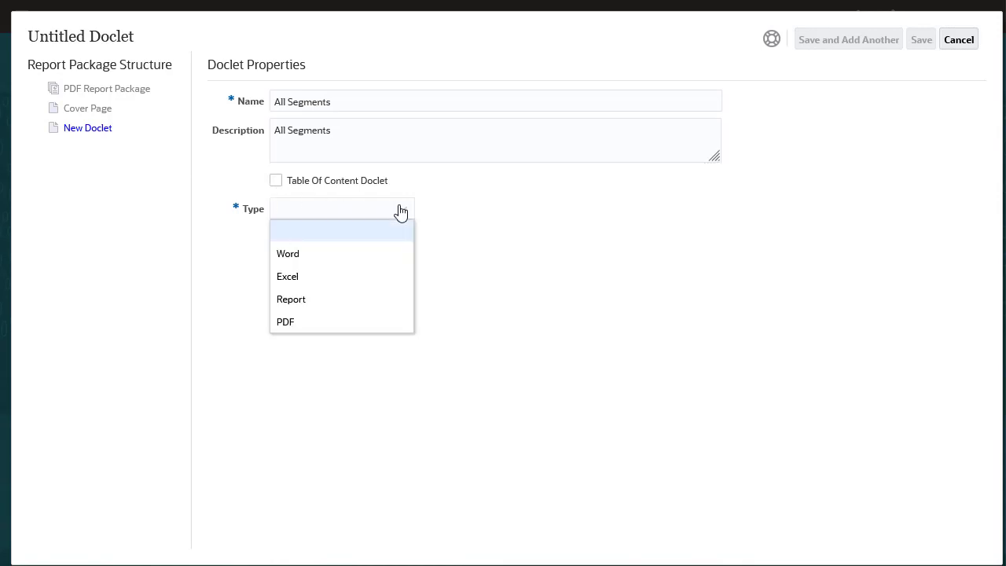
left_click(389, 300)
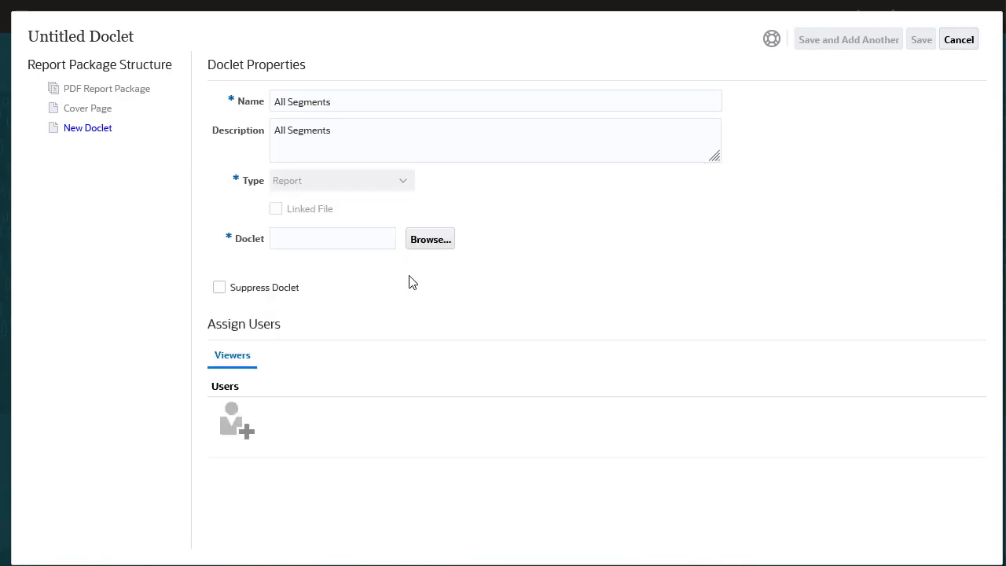
left_click(431, 240)
left_click(270, 281)
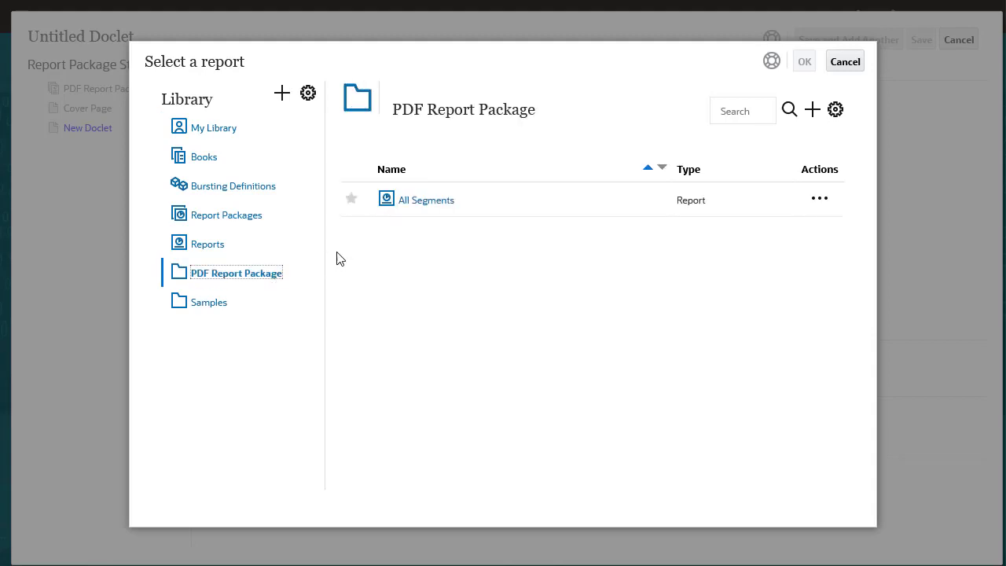
double_click(424, 211)
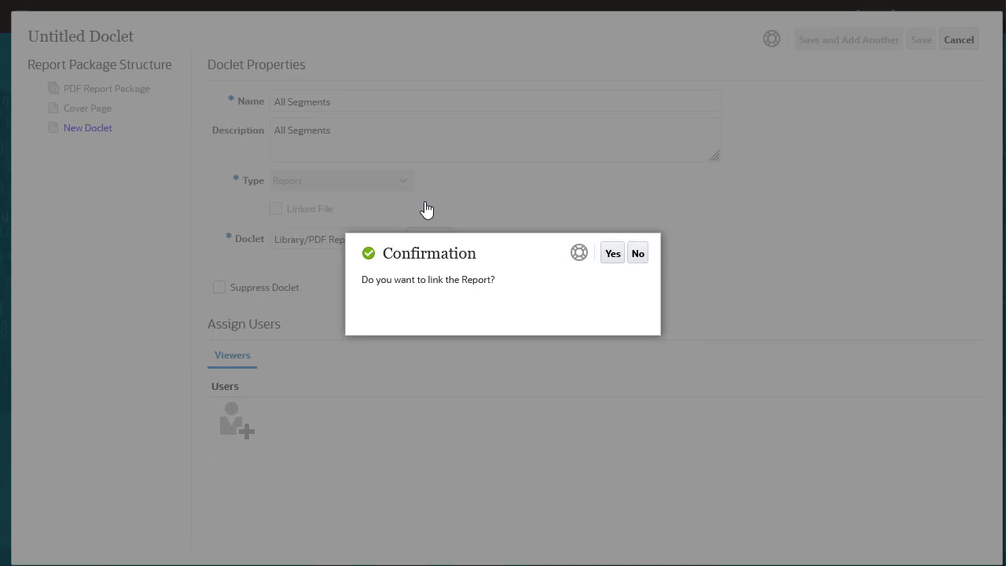
left_click(637, 256)
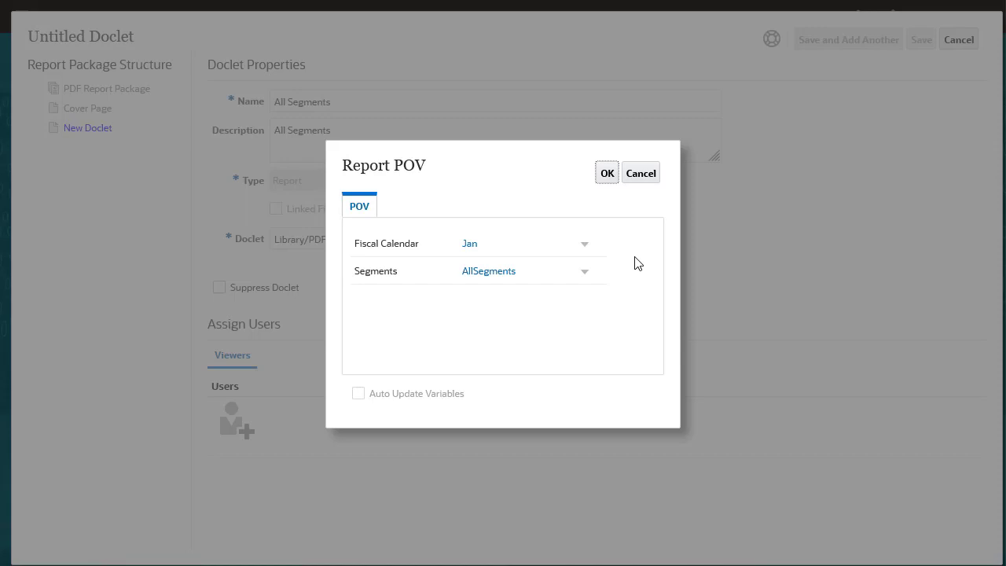
Keep Jan as the Fiscal Calendar point of view and save the All Segments doclet.
left_click(471, 244)
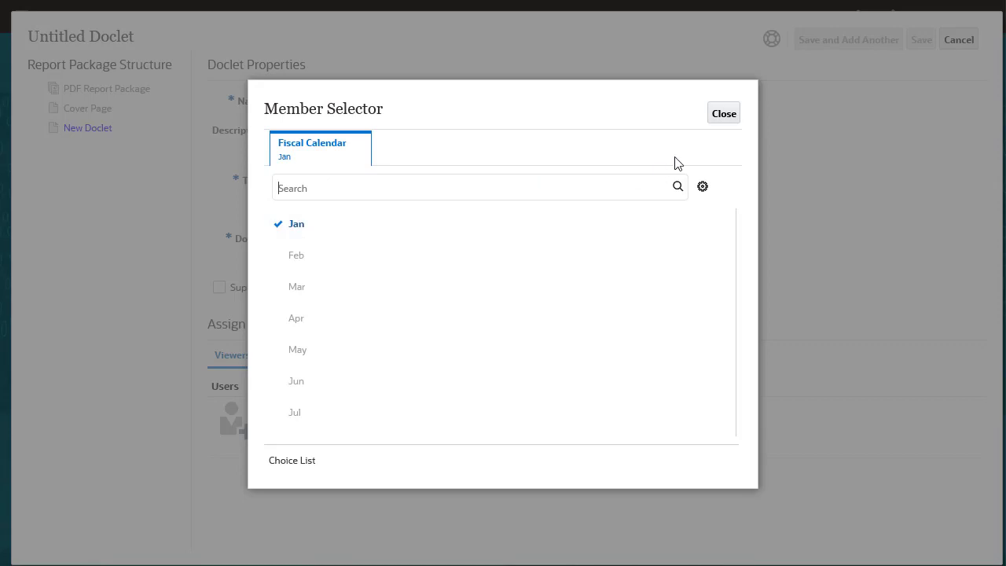
left_click(726, 118)
left_click(584, 249)
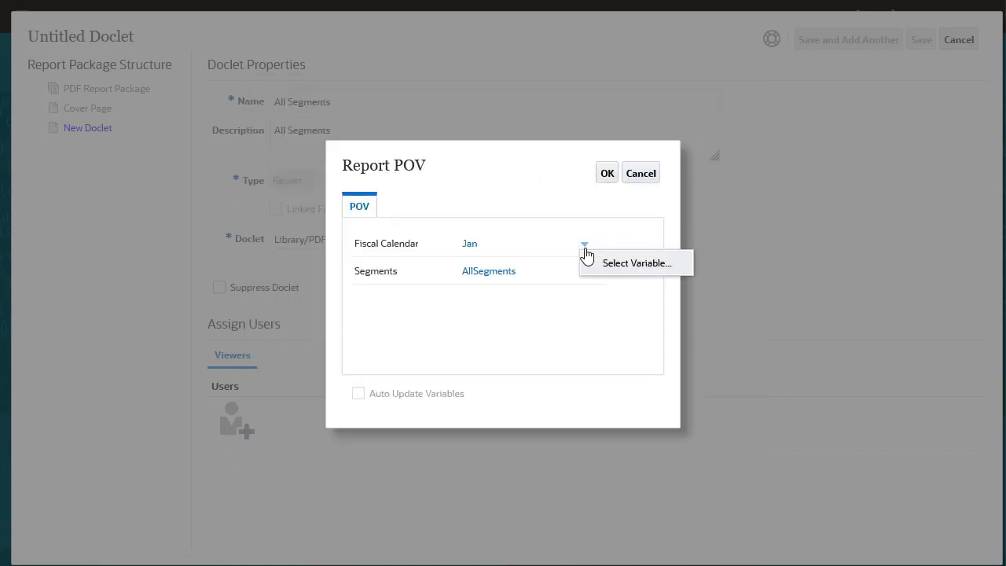
left_click(608, 176)
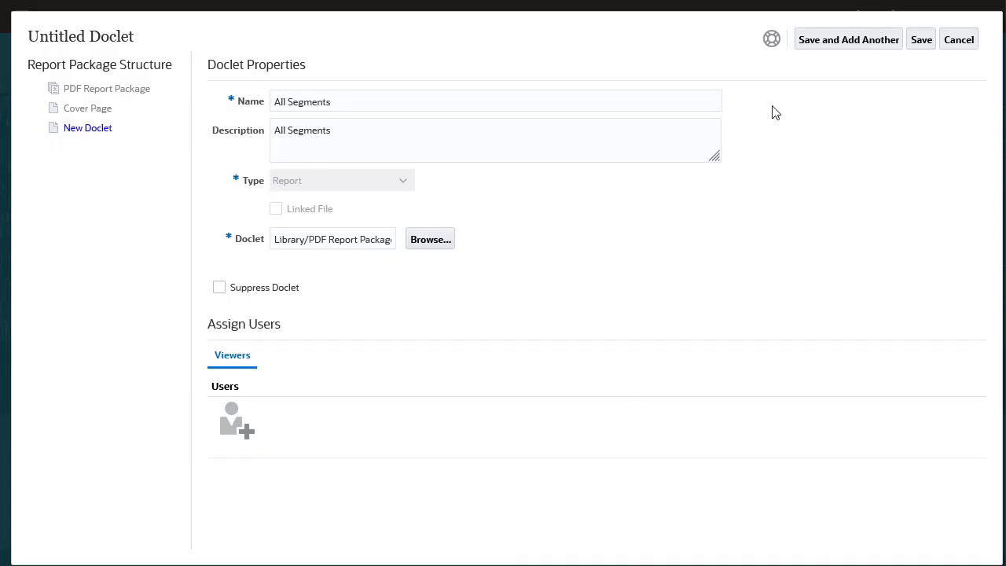
left_click(844, 44)
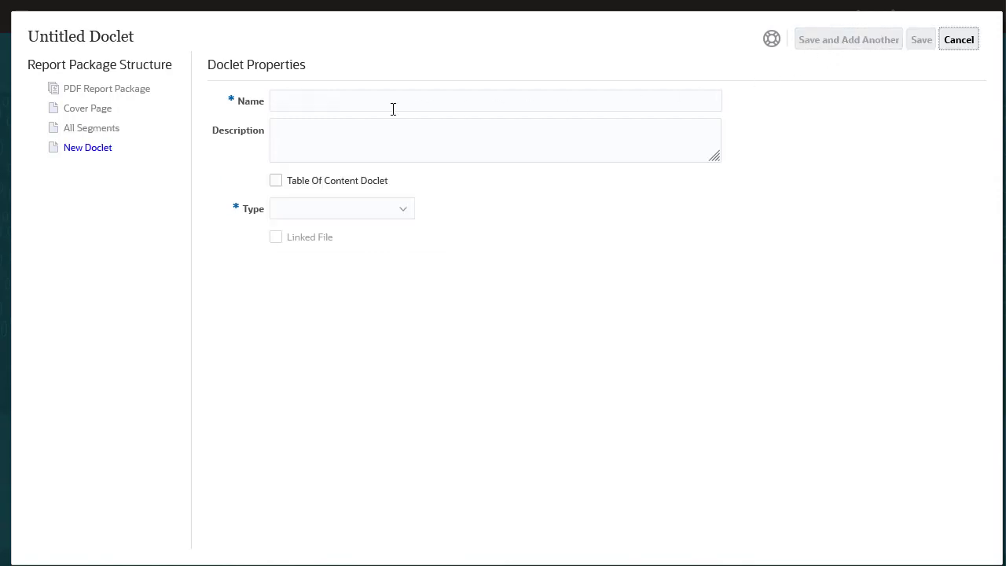
Add Word doclet 'Finance – Revenue Report' uploaded from Finance Revenue Report.docx and save it.
left_click(315, 102)
type("Finance – Revenue Report")
key("Tab")
type("Finance – Revenue Report")
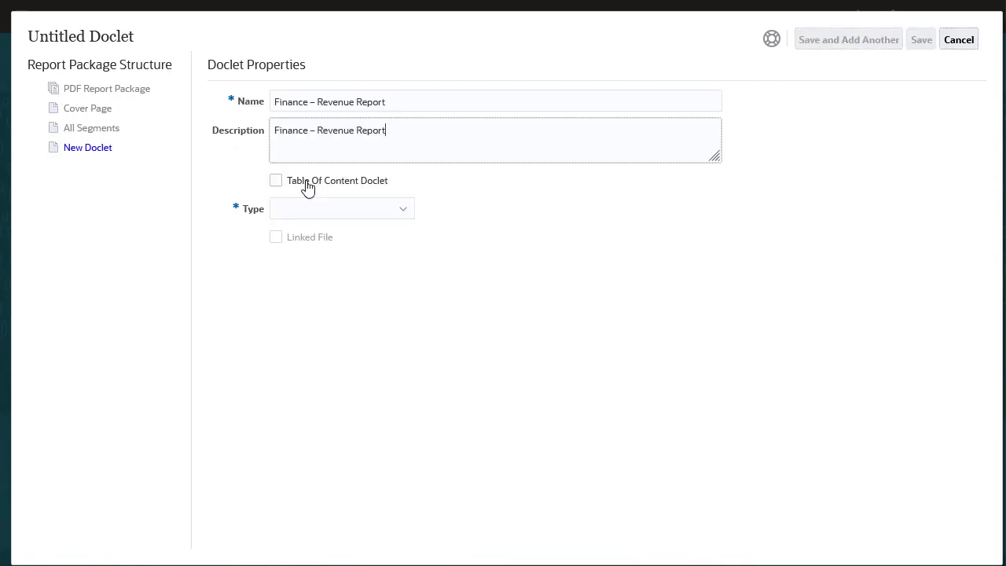
left_click(405, 210)
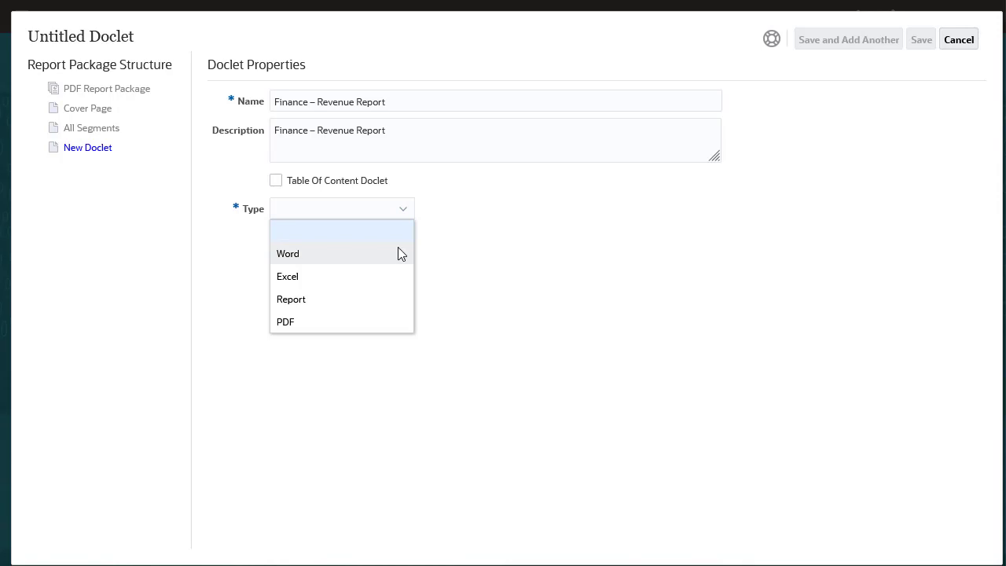
left_click(399, 253)
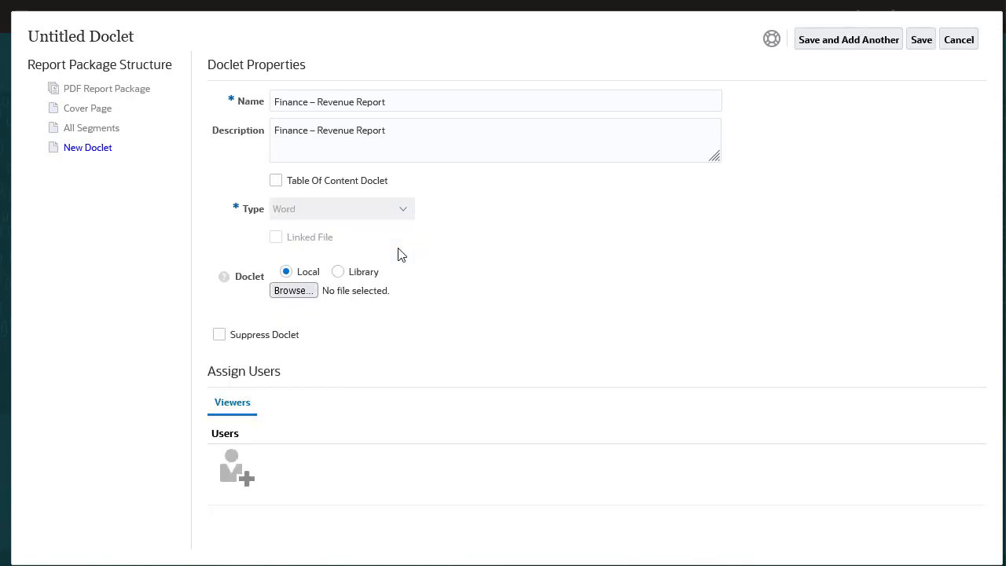
left_click(310, 290)
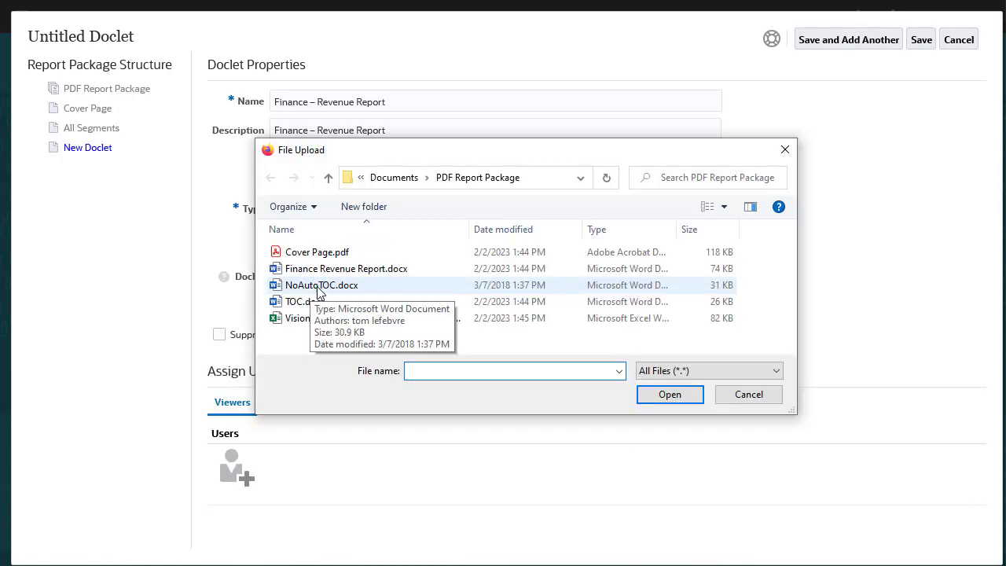
left_click(378, 274)
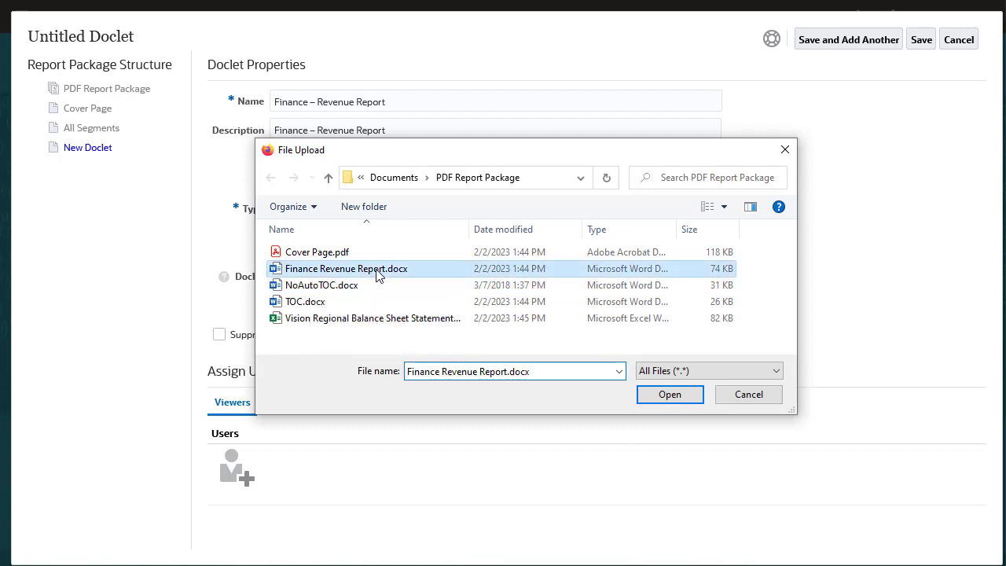
left_click(679, 393)
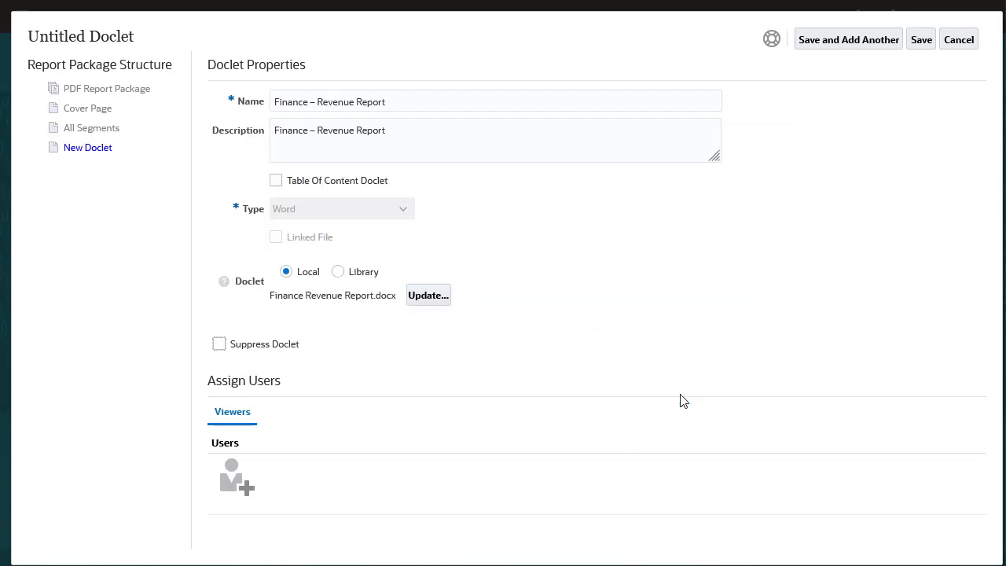
left_click(841, 43)
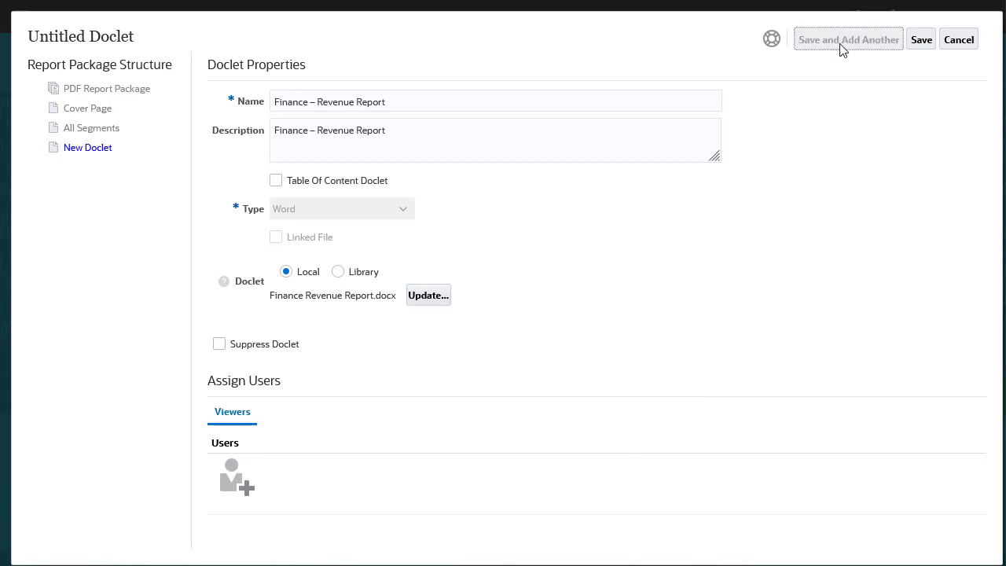
Add Excel doclet 'Vision Regional Balance Sheet Statements' from its workbook, keeping all six worksheets, and save.
key("ctrl+v")
key("Tab")
key("ctrl+v")
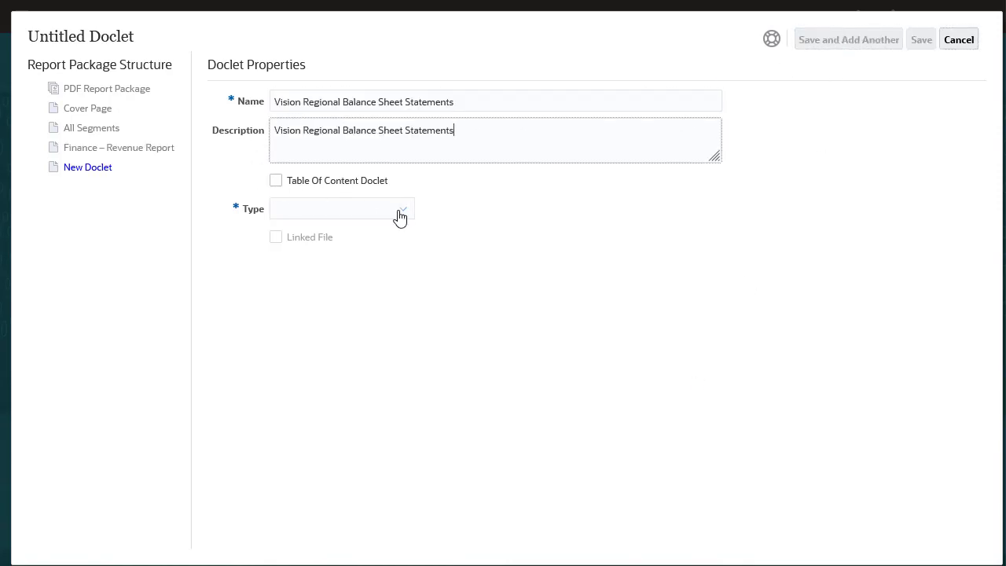
left_click(402, 209)
left_click(399, 275)
left_click(322, 270)
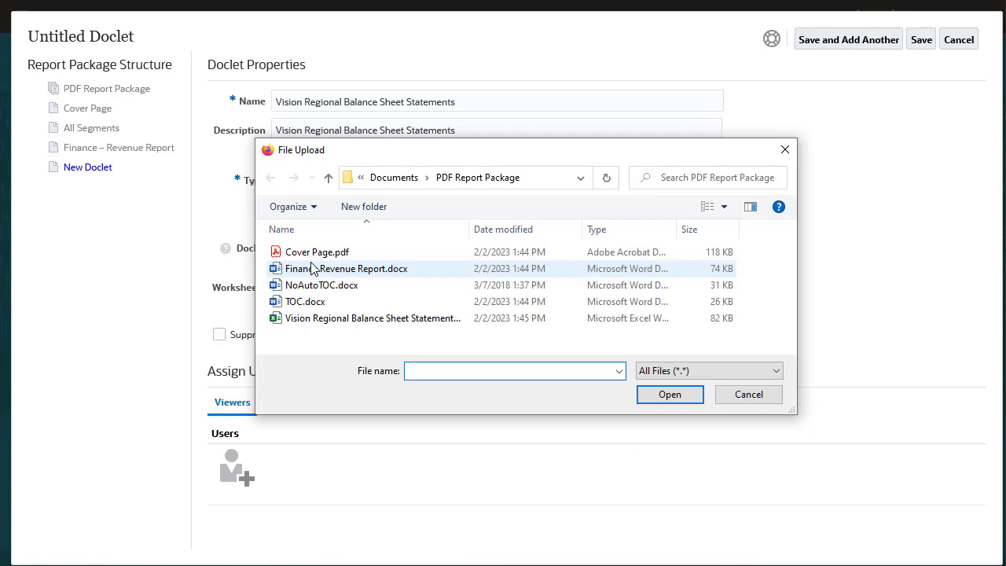
left_click(385, 319)
left_click(667, 396)
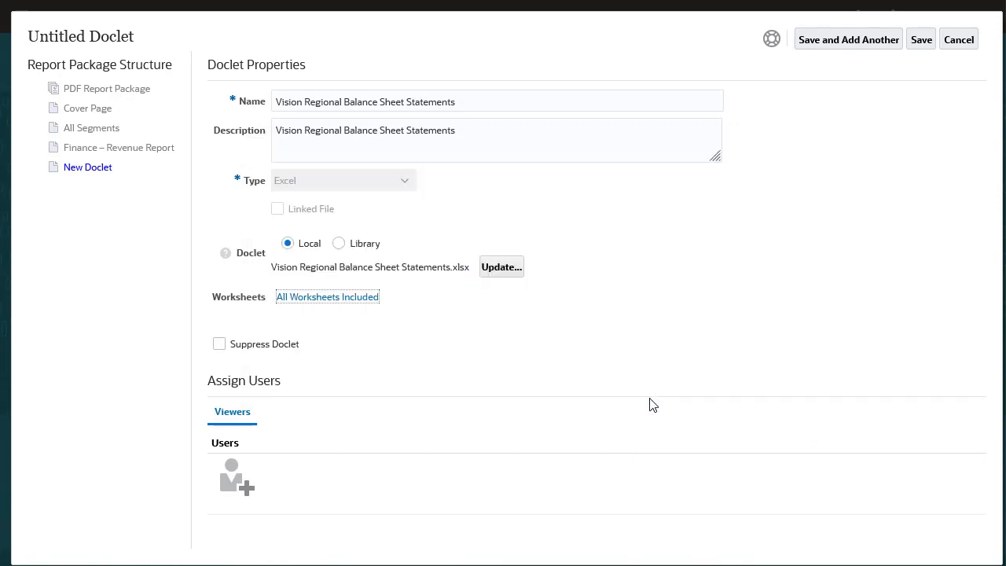
left_click(348, 300)
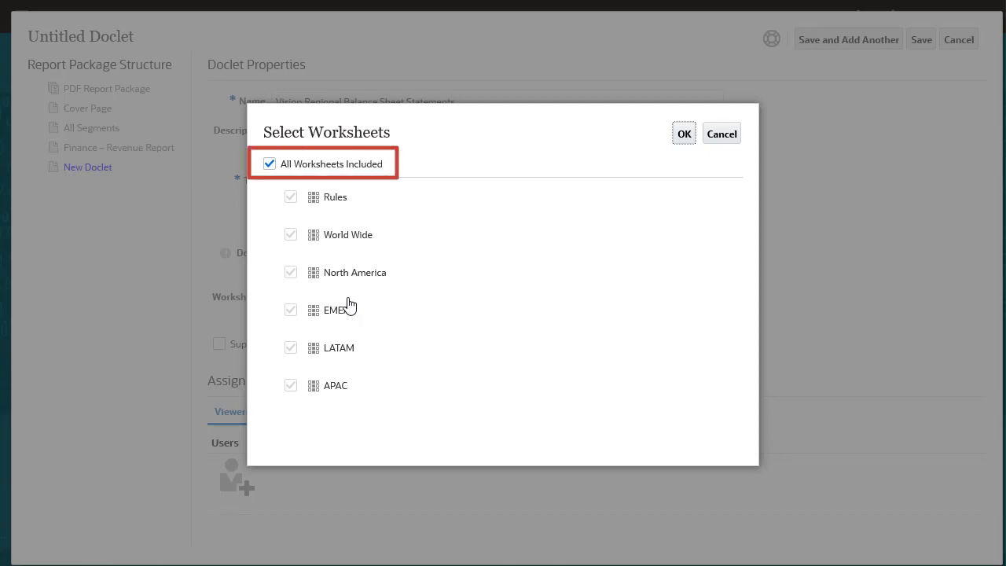
left_click(684, 134)
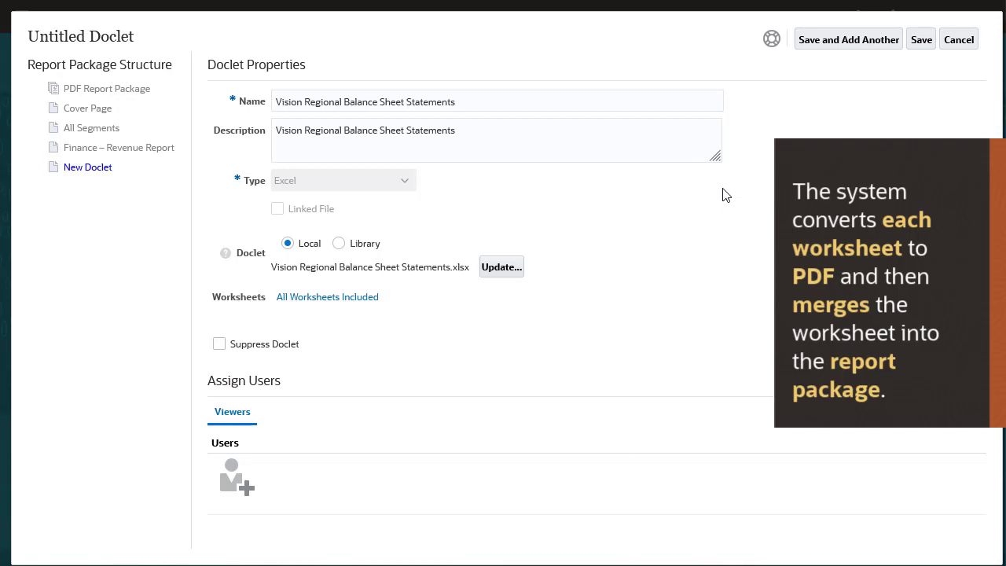
left_click(826, 43)
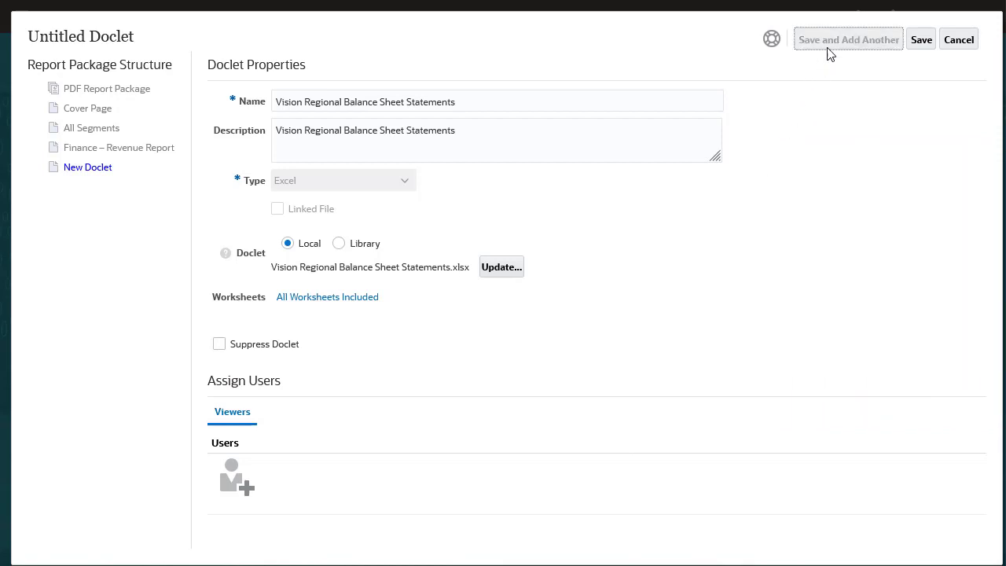
Name the doclet TOC, mark it as a table of contents, and try uploading NoAutoTOC.docx.
left_click(308, 104)
type("TOC")
key("Tab")
type("TOC")
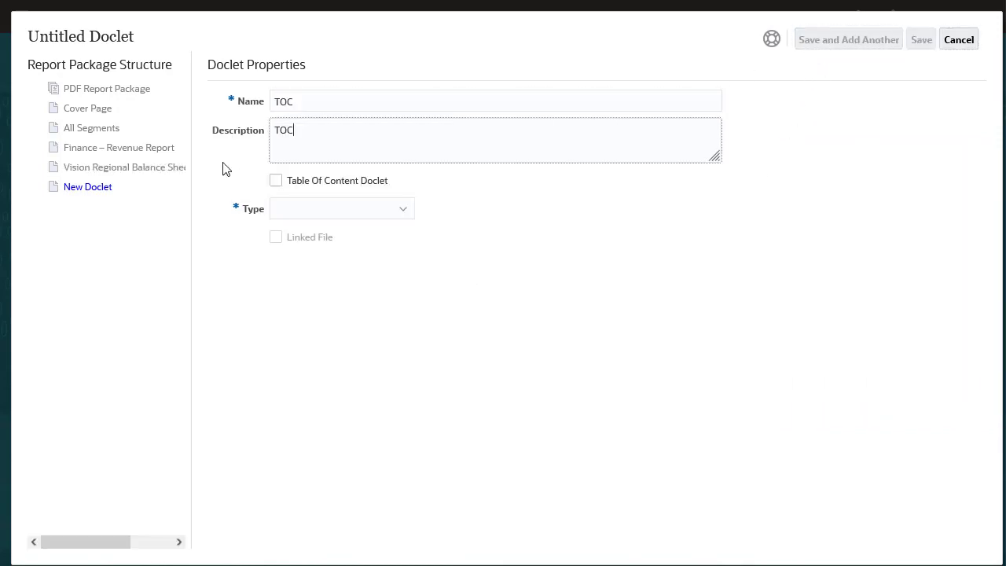
left_click(276, 183)
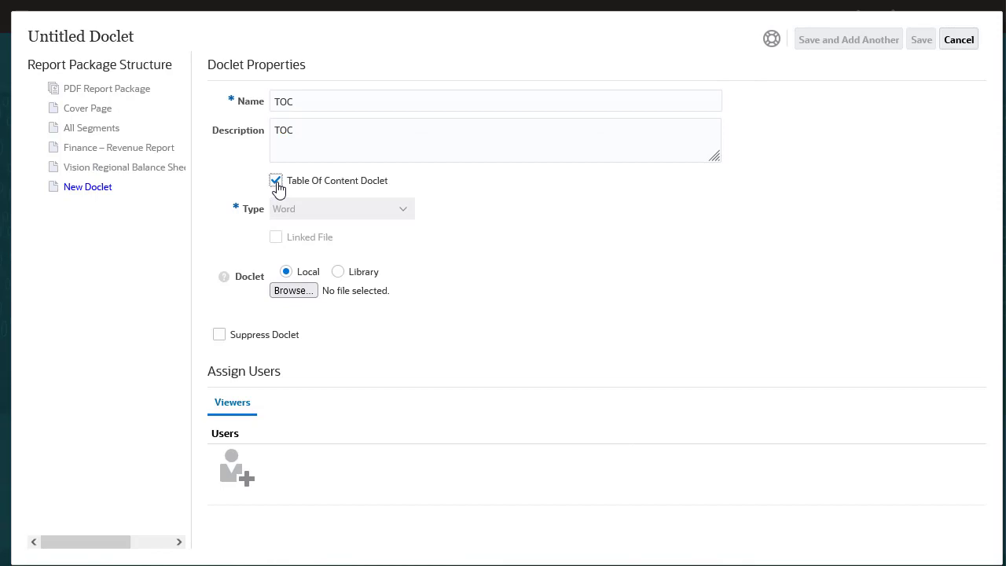
left_click(293, 291)
left_click(367, 287)
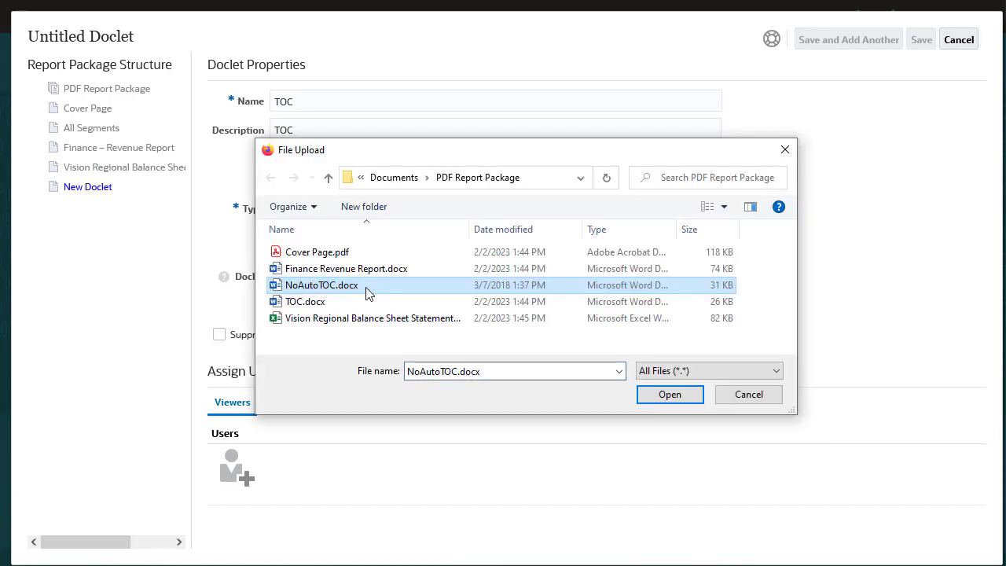
left_click(670, 396)
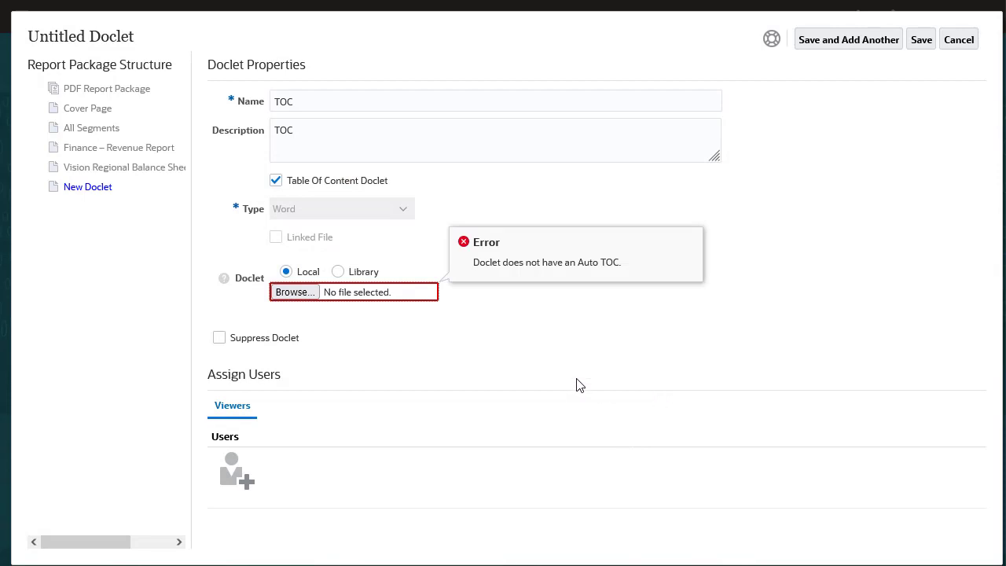
Upload TOC.docx instead and save the TOC doclet.
left_click(309, 292)
left_click(342, 301)
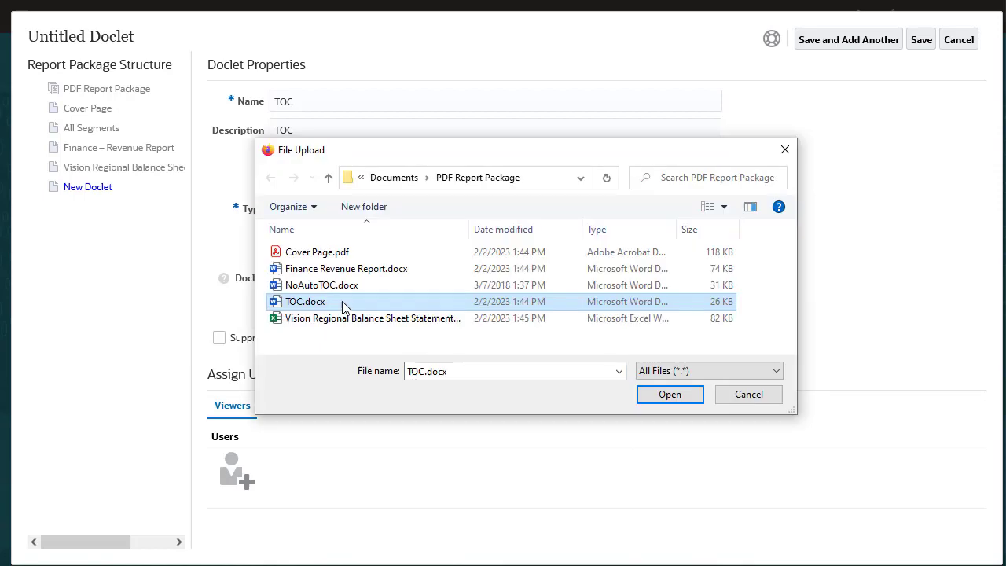
left_click(668, 396)
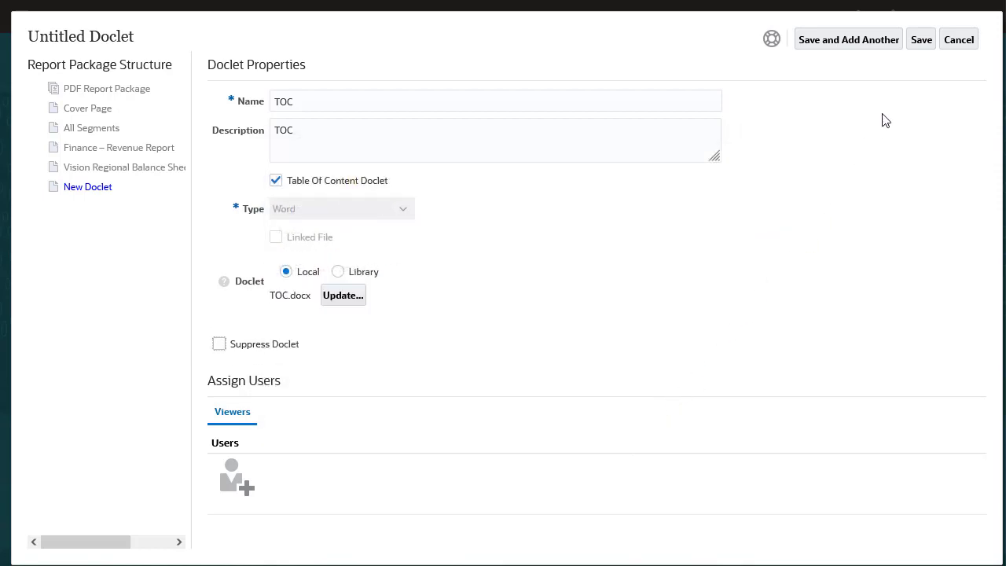
left_click(921, 41)
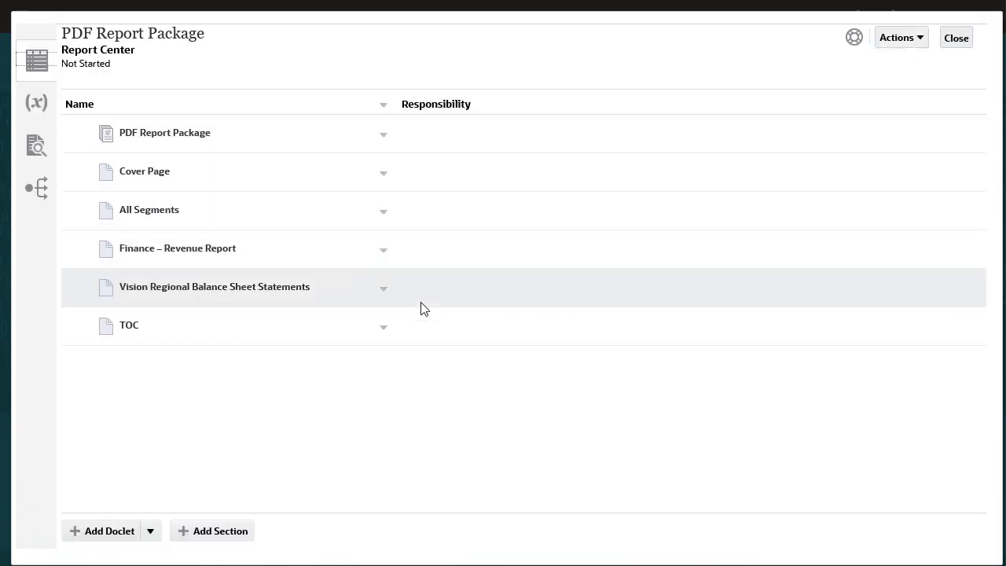
Move TOC directly below Cover Page and preview the whole 11-page package.
left_click_drag(176, 331, 183, 189)
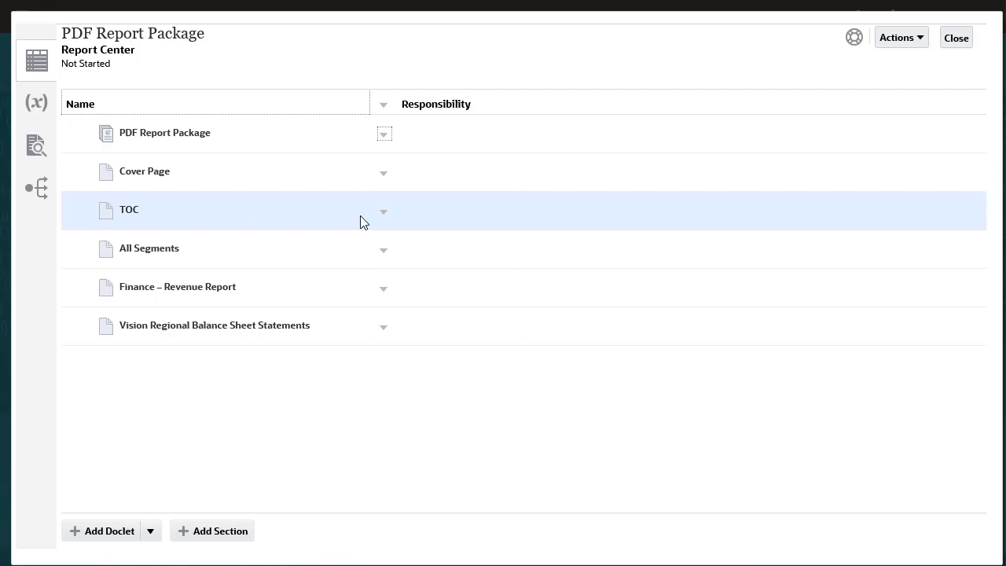
left_click(384, 212)
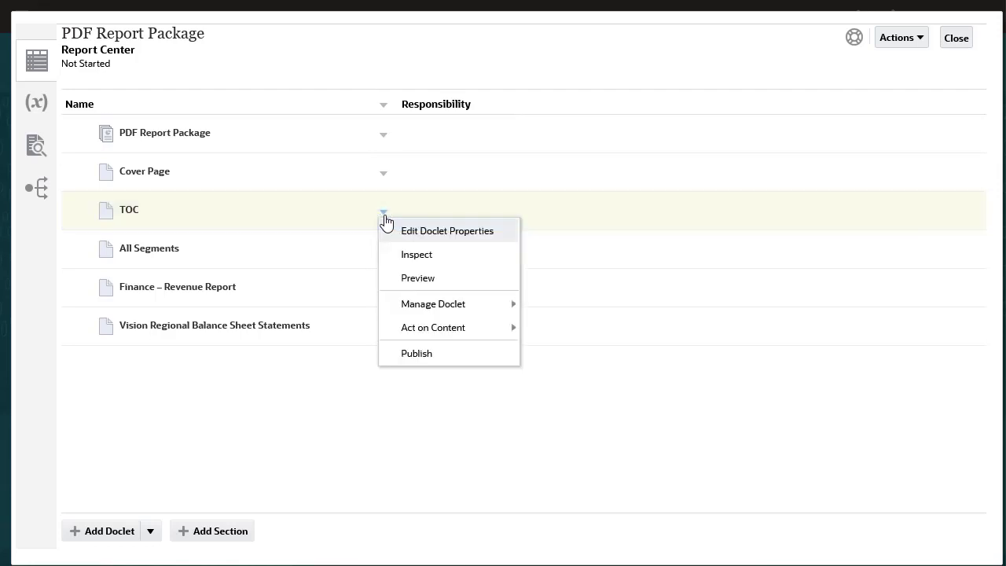
left_click(433, 278)
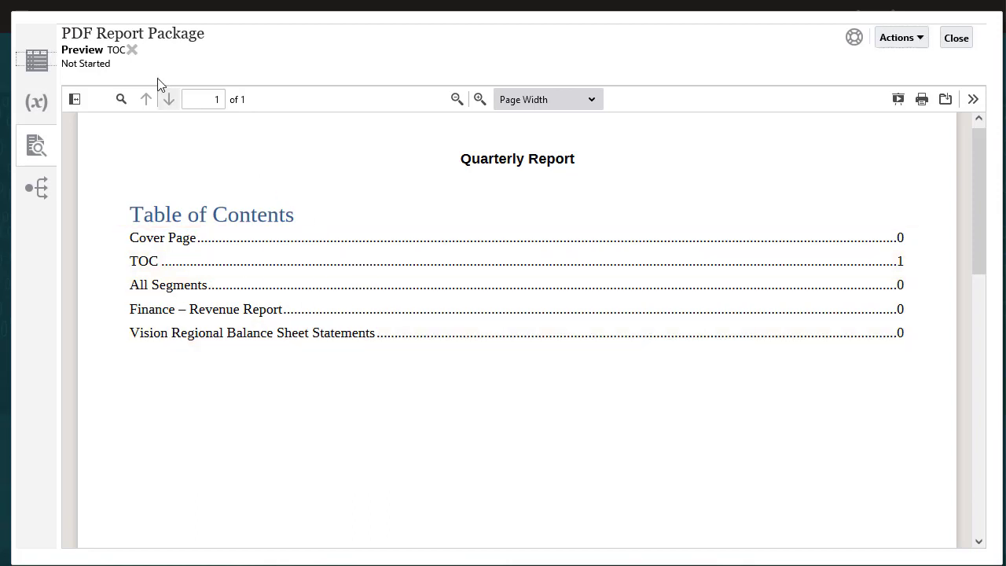
left_click(132, 50)
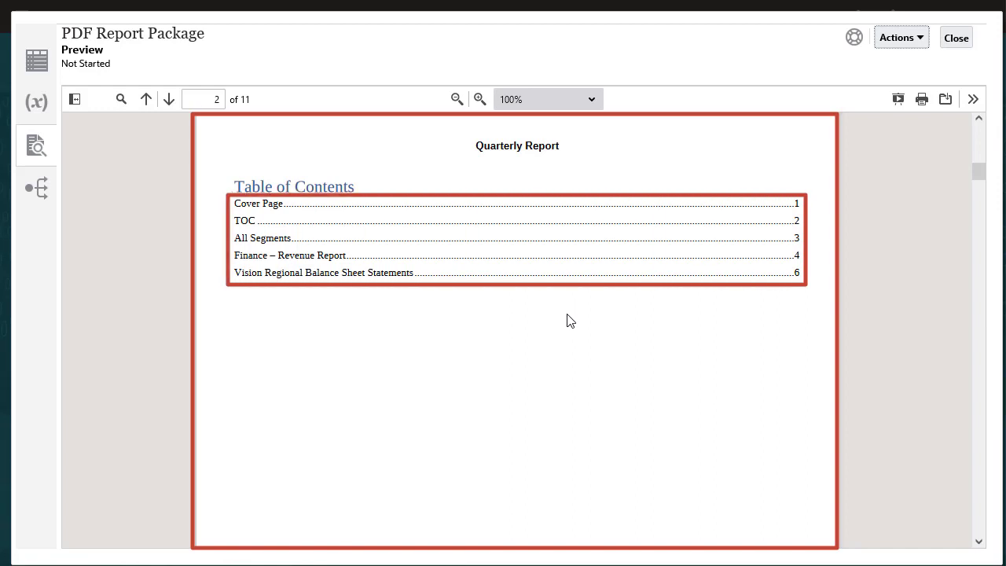
left_click(41, 67)
In the package properties, set header and footer stamping to start at the TOC doclet.
left_click(916, 41)
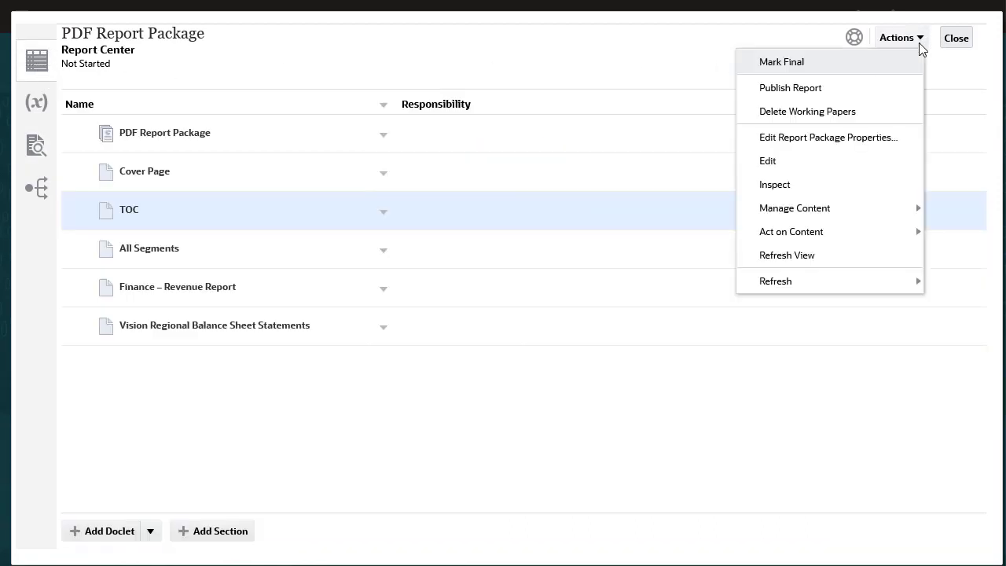
left_click(887, 137)
left_click(382, 294)
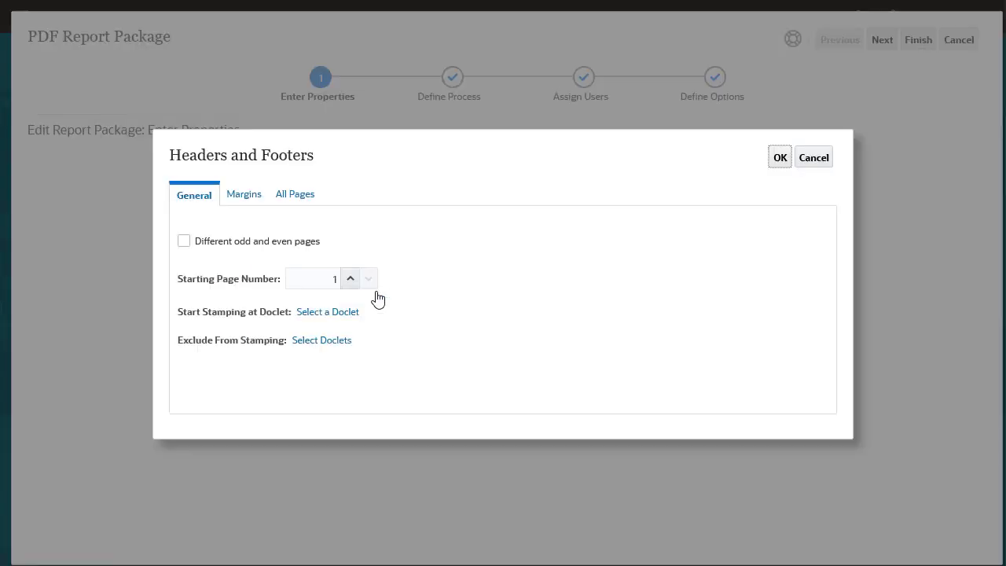
left_click(316, 313)
left_click(387, 179)
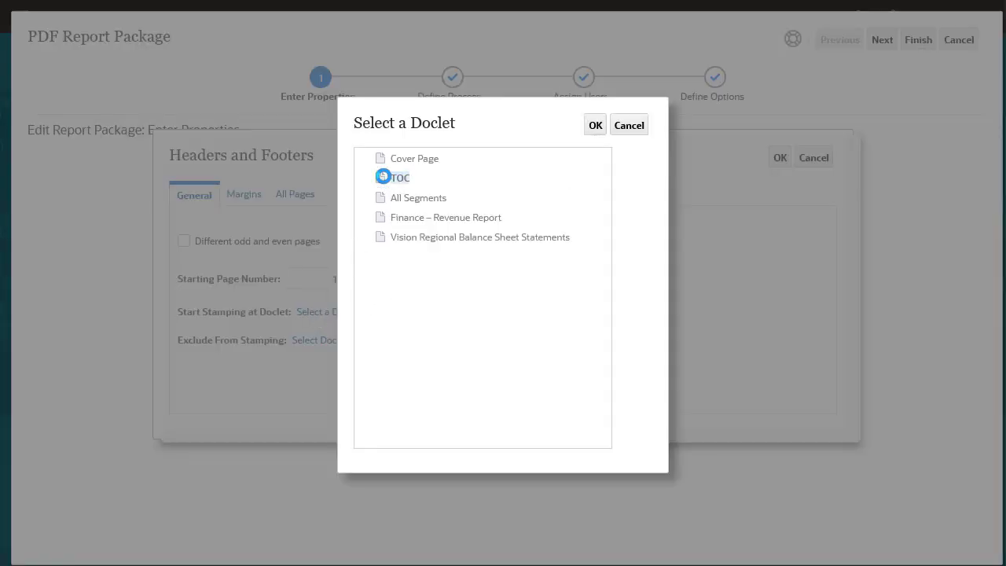
left_click(598, 128)
Exclude the Cover Page from stamping and apply the header and footer settings.
left_click(333, 344)
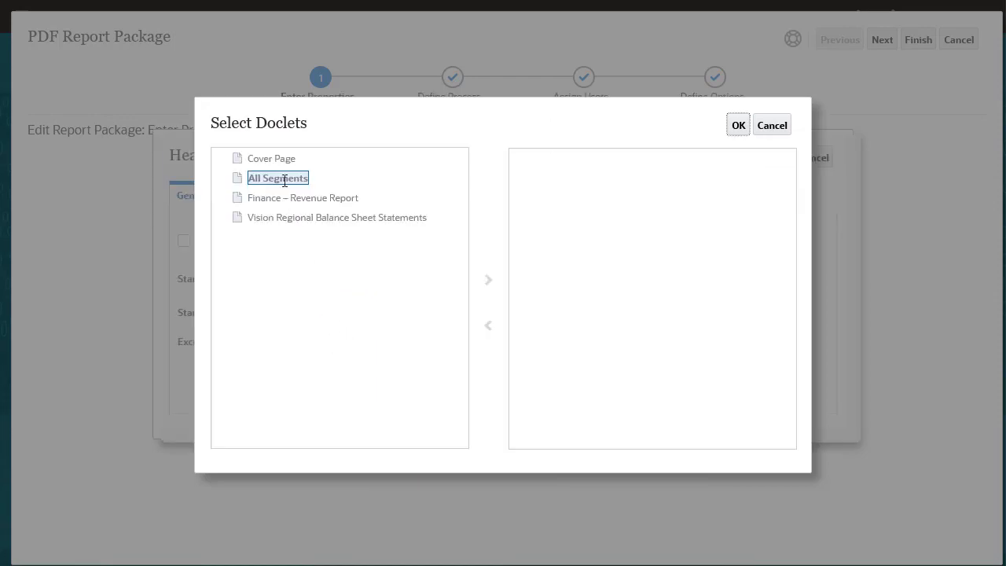
left_click(273, 159)
left_click(487, 281)
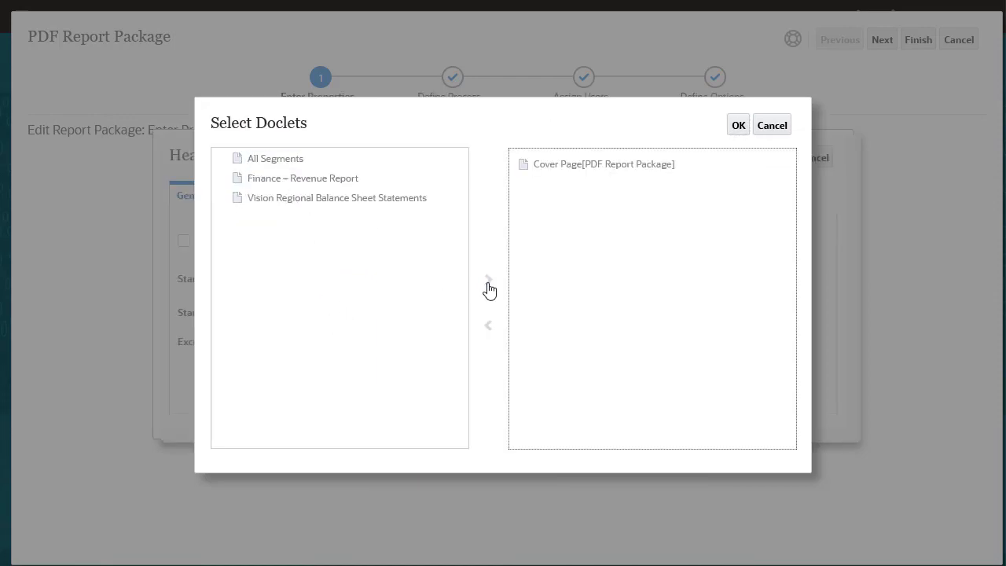
left_click(738, 126)
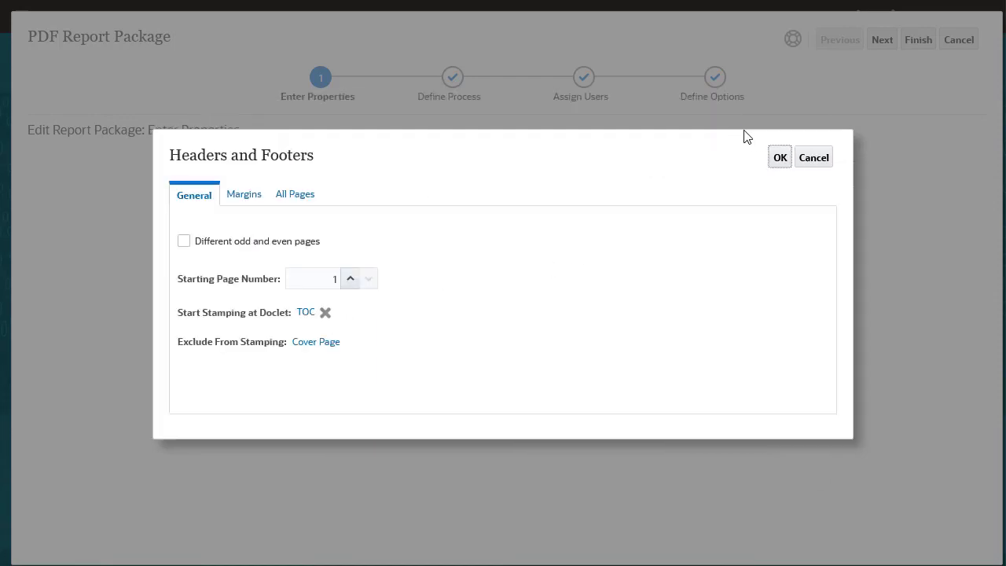
left_click(778, 158)
Preview the 11-page package, paging from the TOC to the balance sheet to check headers and footers.
left_click(916, 38)
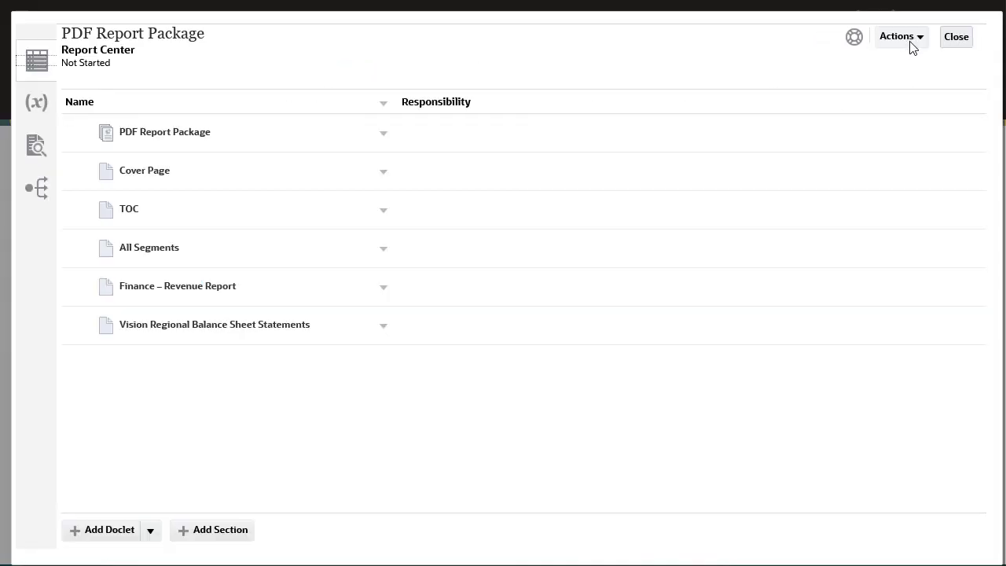
left_click(39, 154)
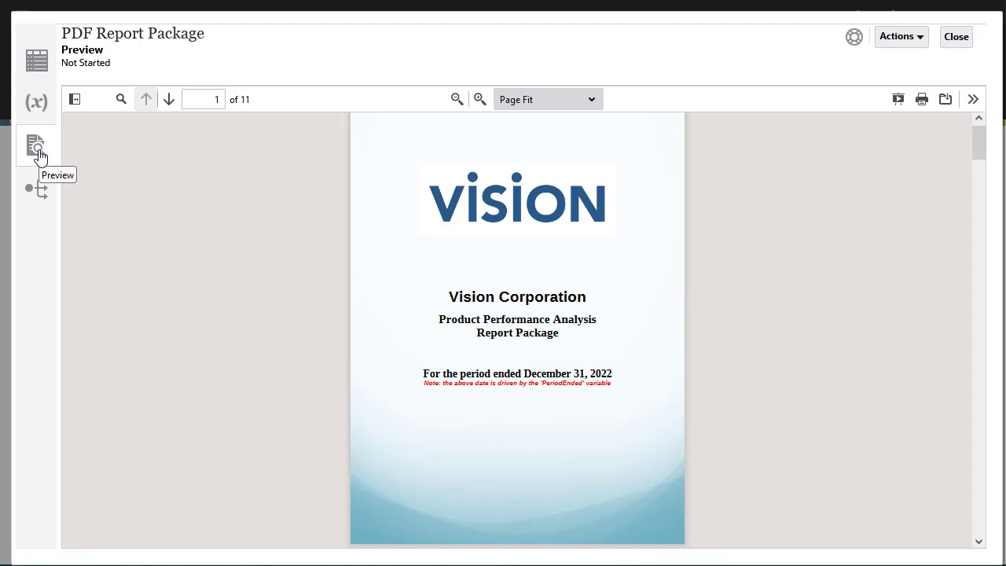
left_click(168, 100)
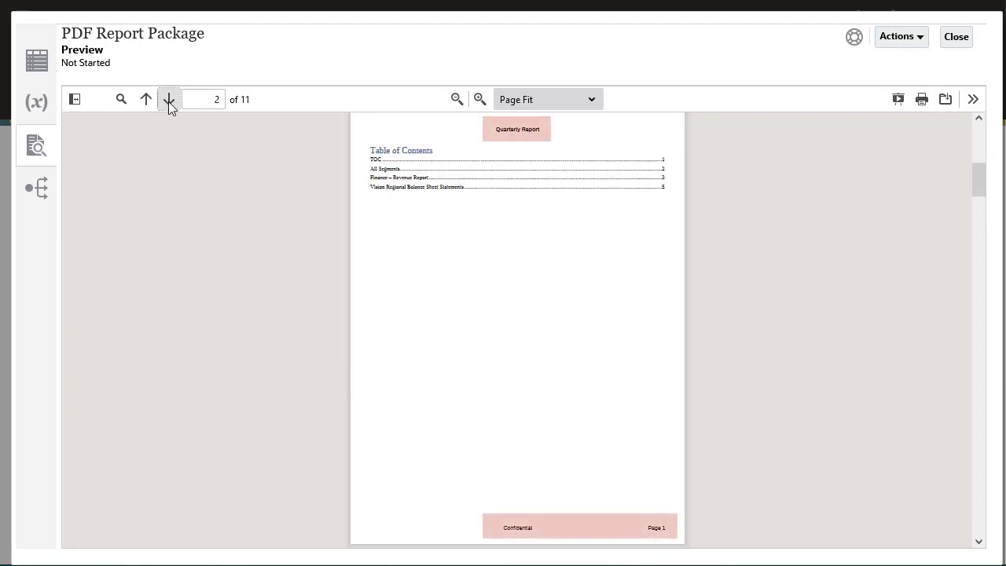
left_click(169, 100)
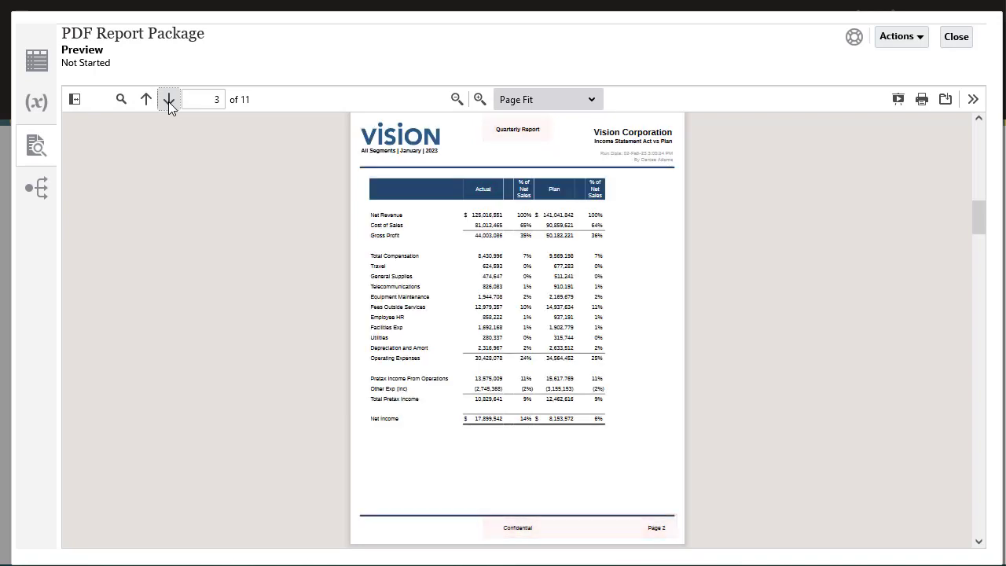
left_click(168, 100)
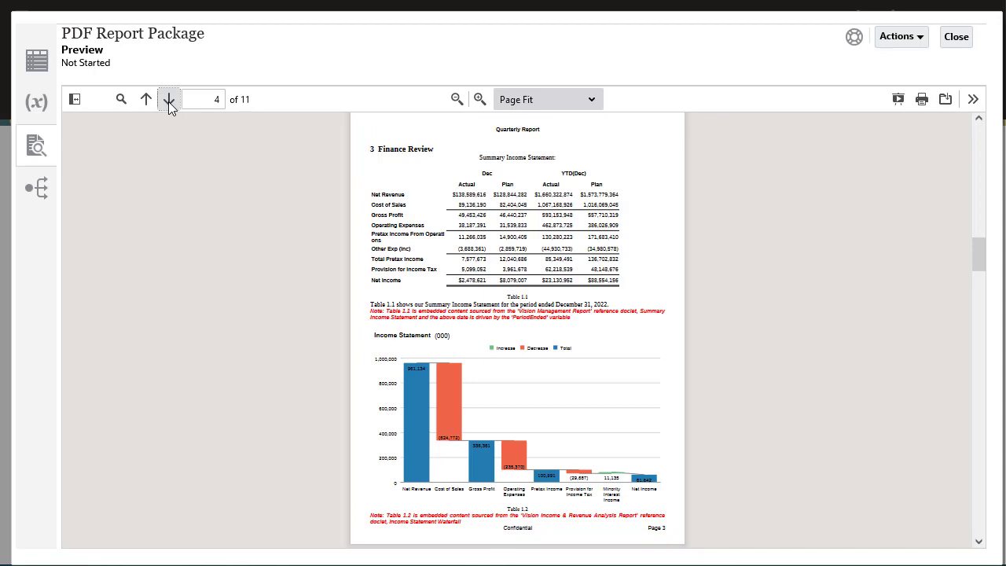
left_click(168, 100)
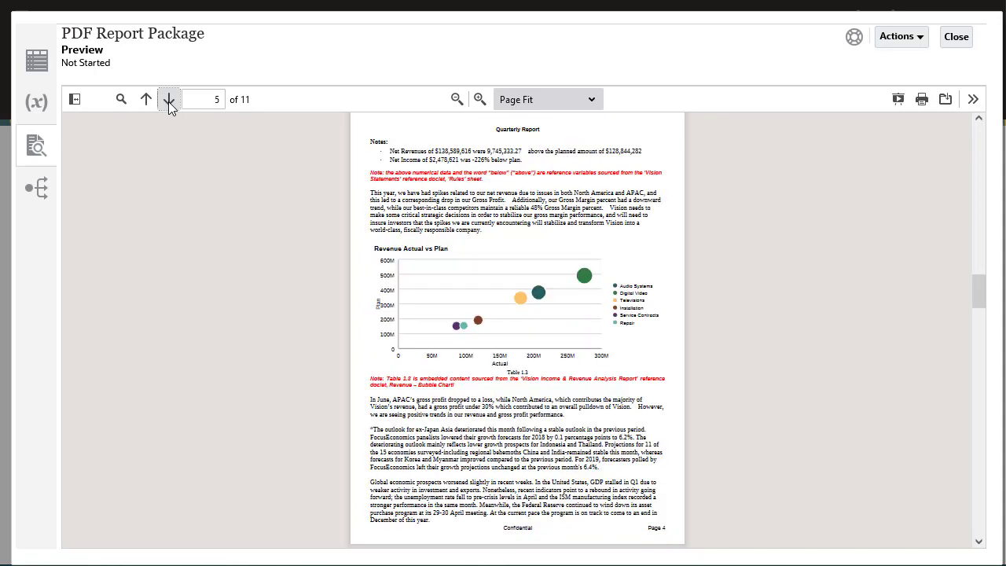
double_click(168, 100)
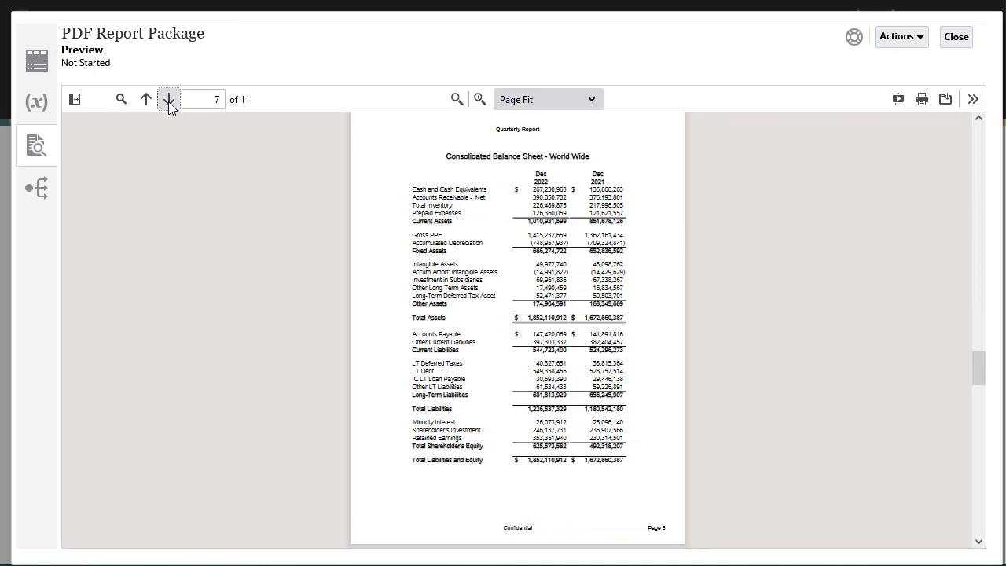